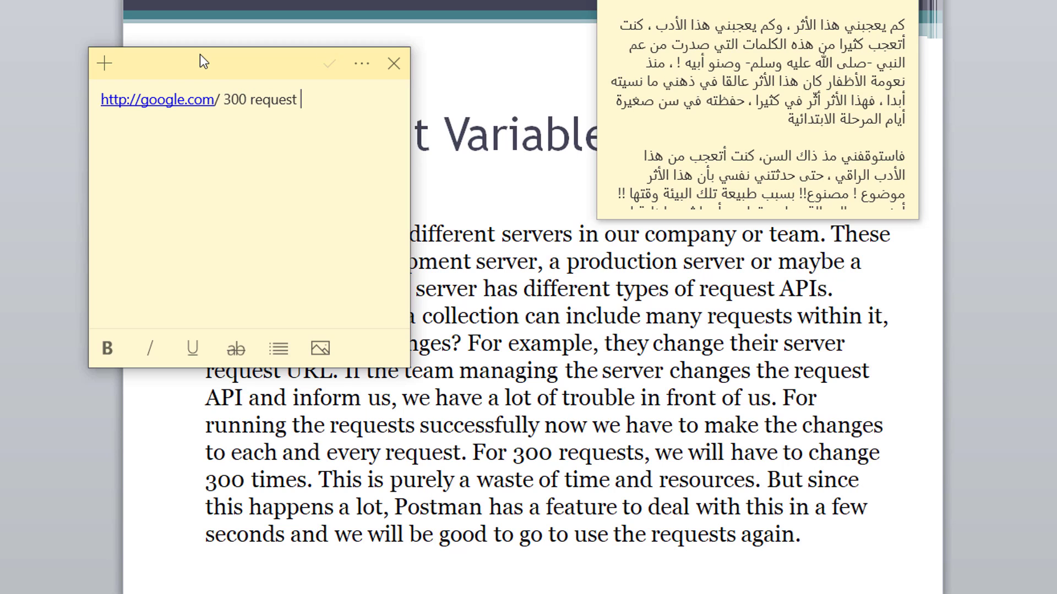
key("Return")
key("Return")
type("Get")
key("Return")
key("Return")
key("Return")
type("http://google-")
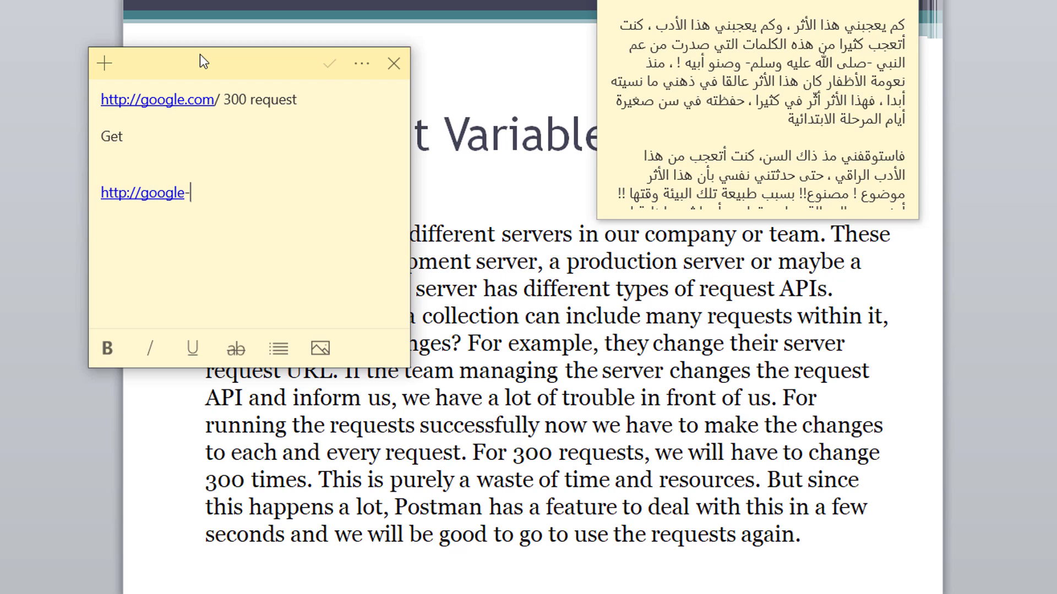
type("weather.com")
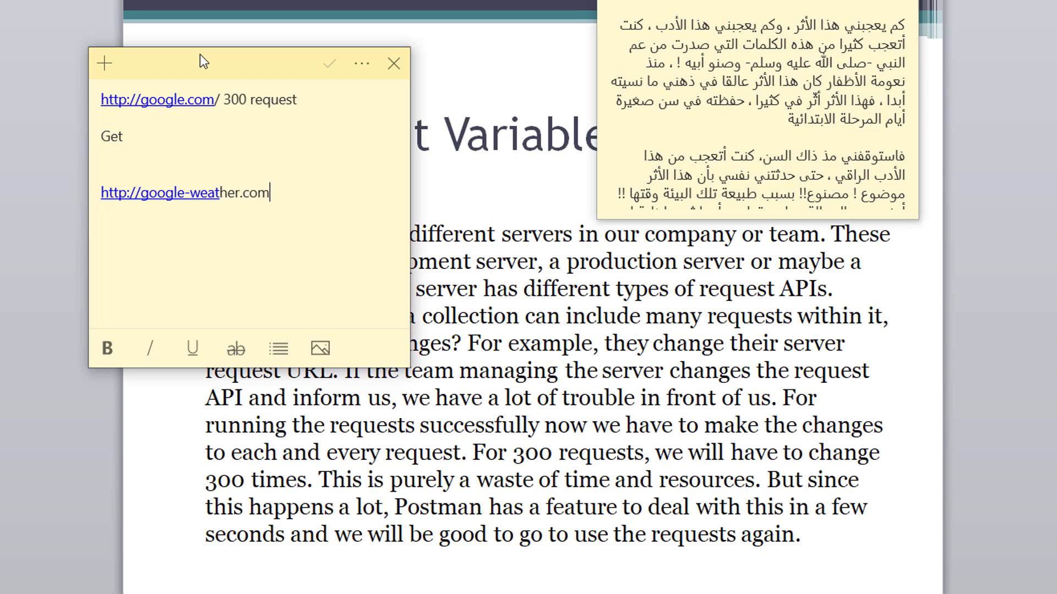
type(" /")
Switch to Postman and start a new environment named "Testing environment".
key("alt+Tab")
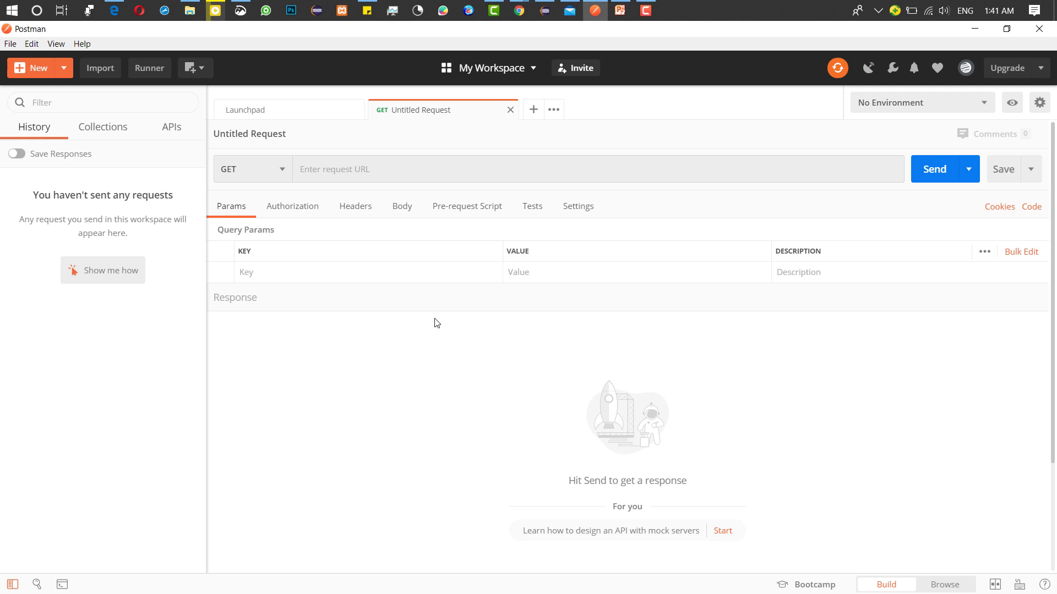
left_click(64, 78)
left_click(61, 158)
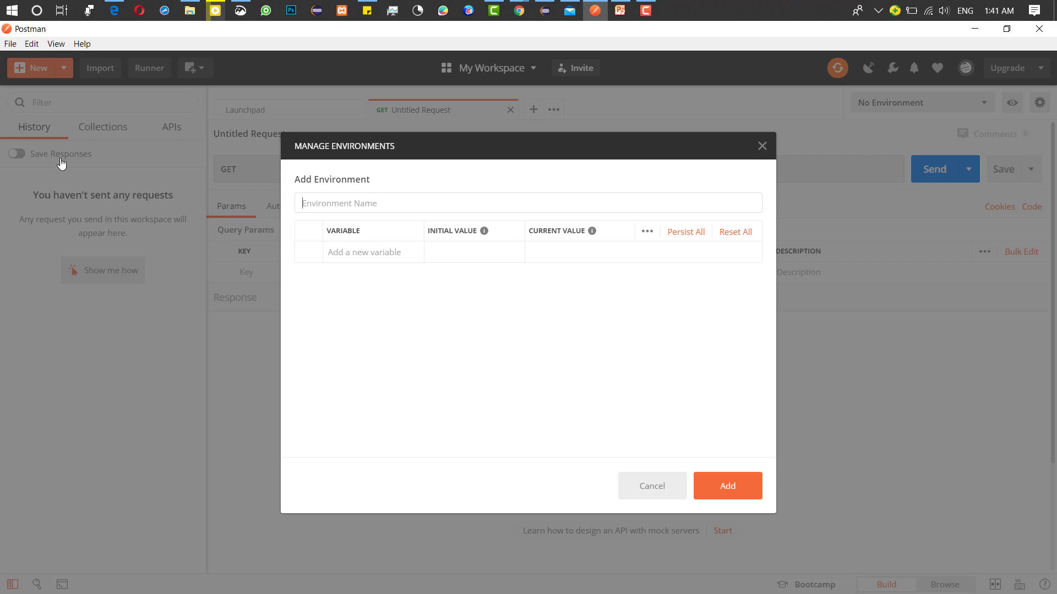
type("Testing environment")
left_click(370, 249)
left_click(394, 257)
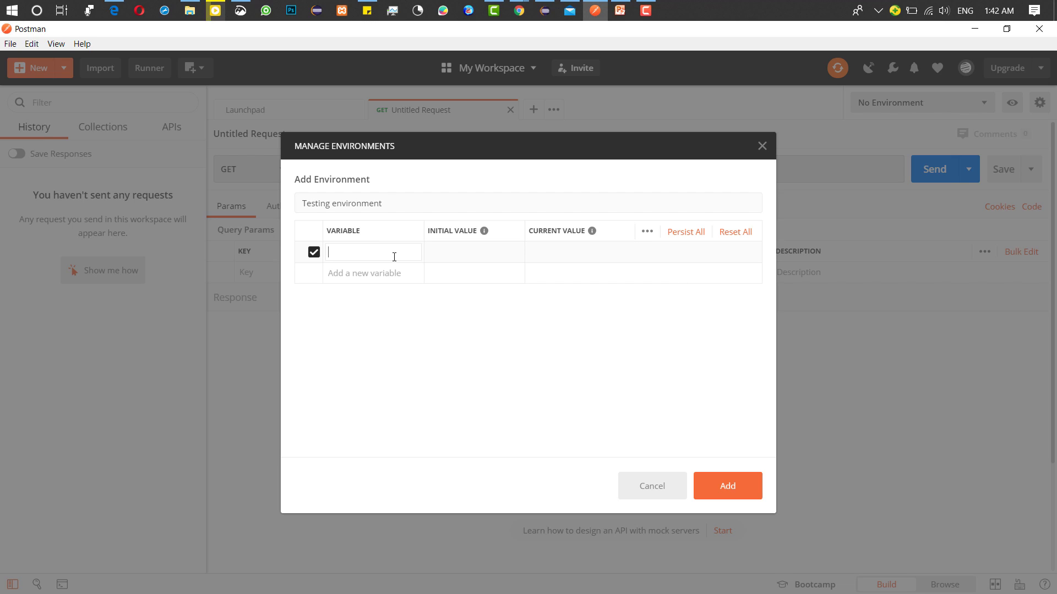
type("url")
type("http://res")
type("tapi-")
type("demoqa.com")
left_click(537, 402)
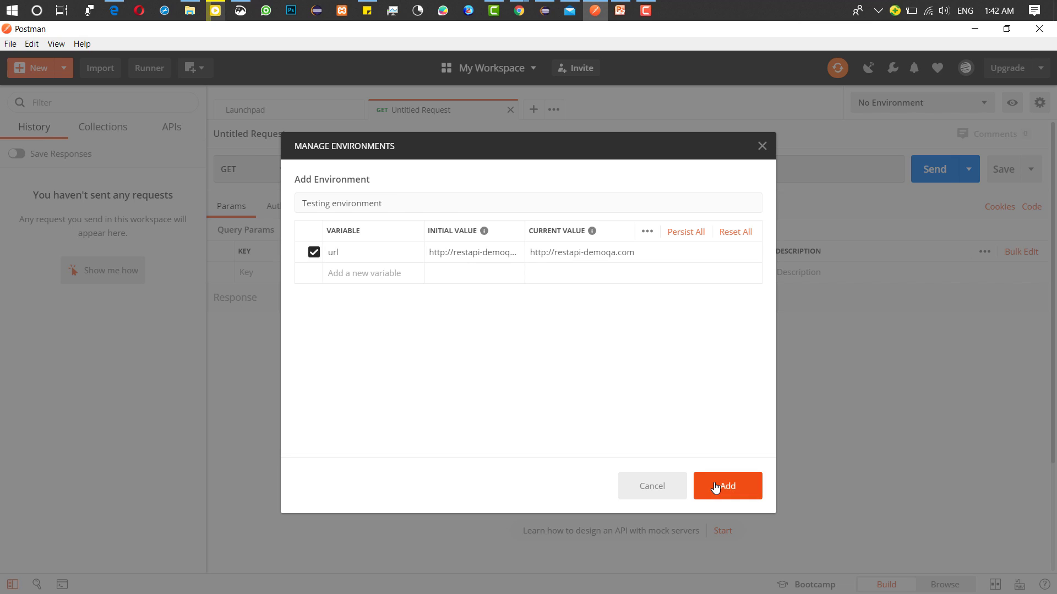
left_click(715, 488)
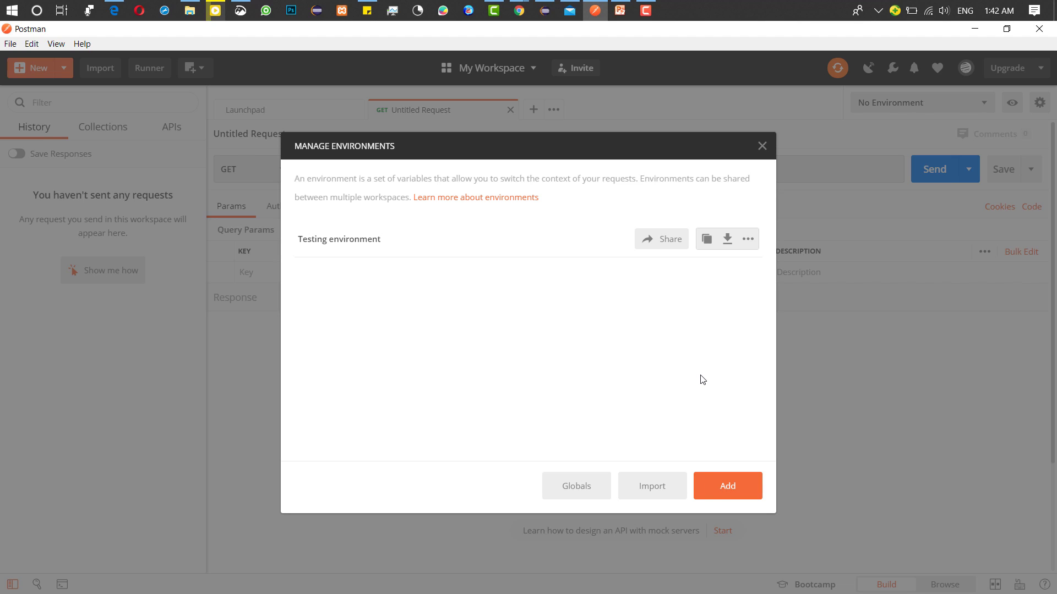
Add a second environment named "Devlopment Environment" with a variable url set to localhost, and close the environment manager.
left_click(728, 487)
type("D")
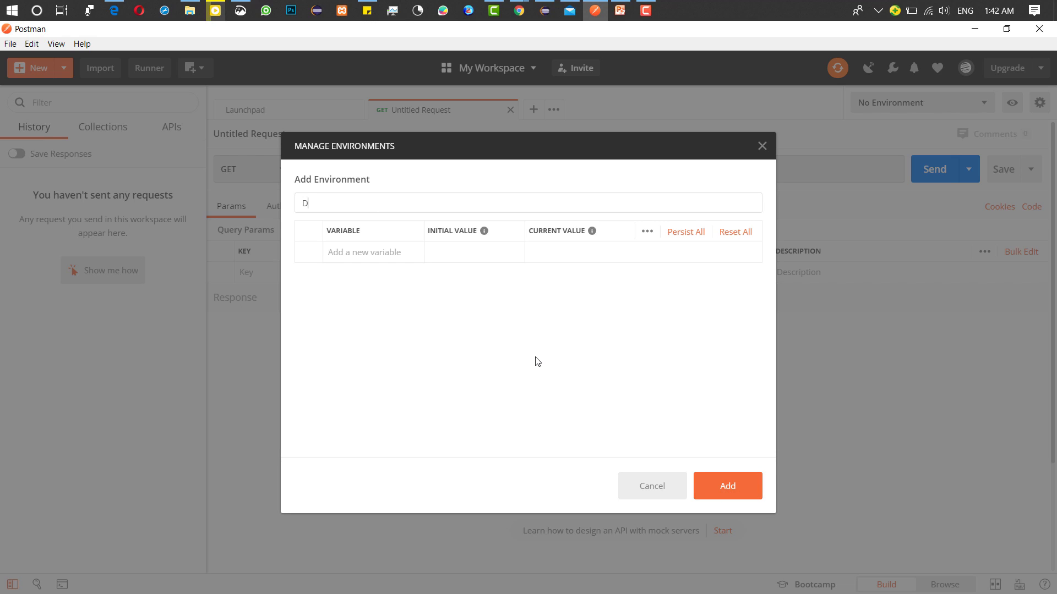
type("evlopment Environment")
left_click(359, 251)
type("url")
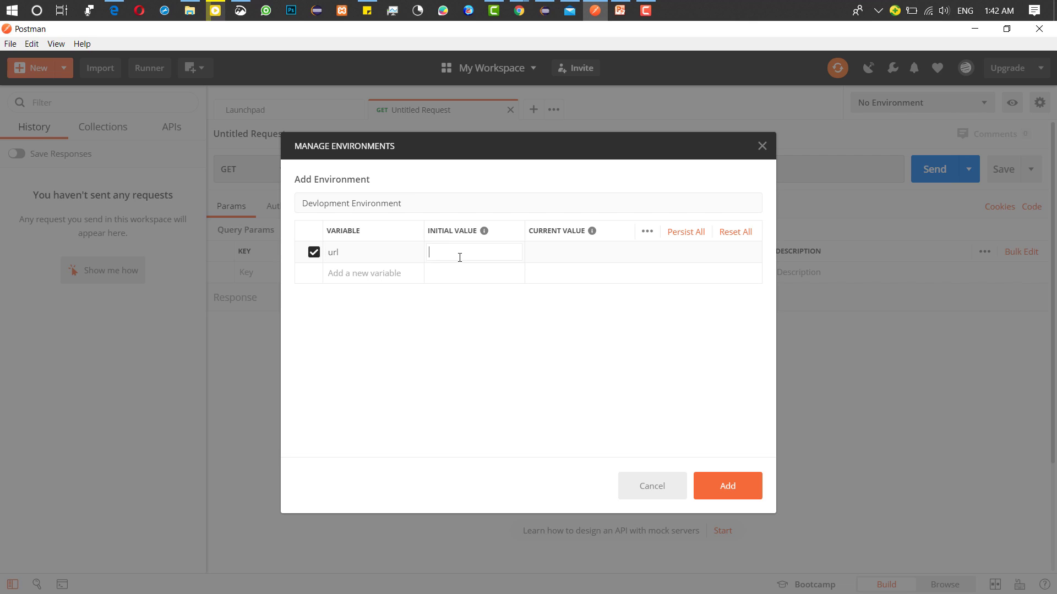
type("localhost")
left_click(726, 487)
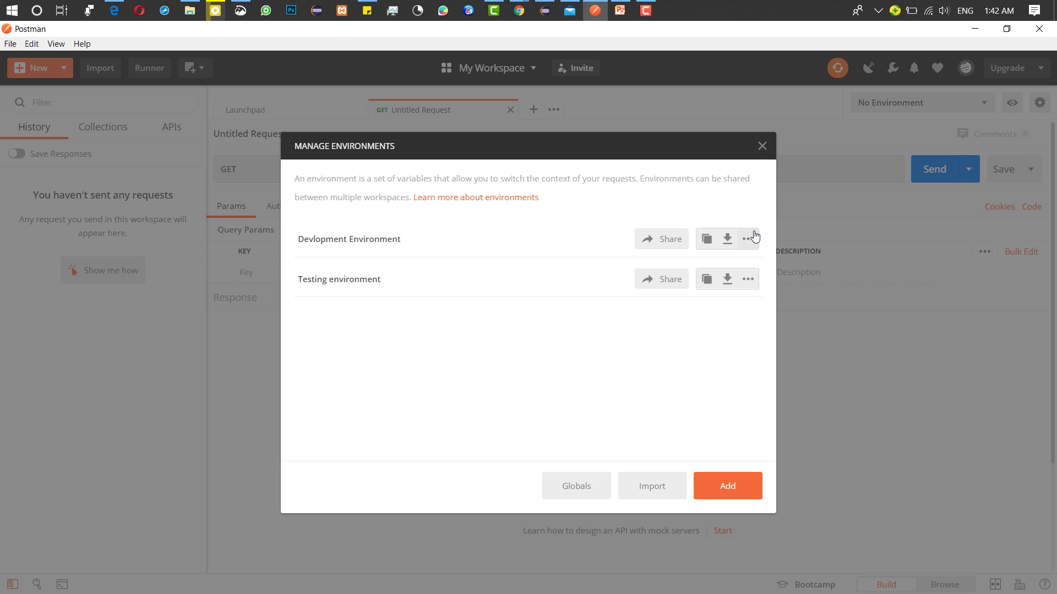
left_click(761, 146)
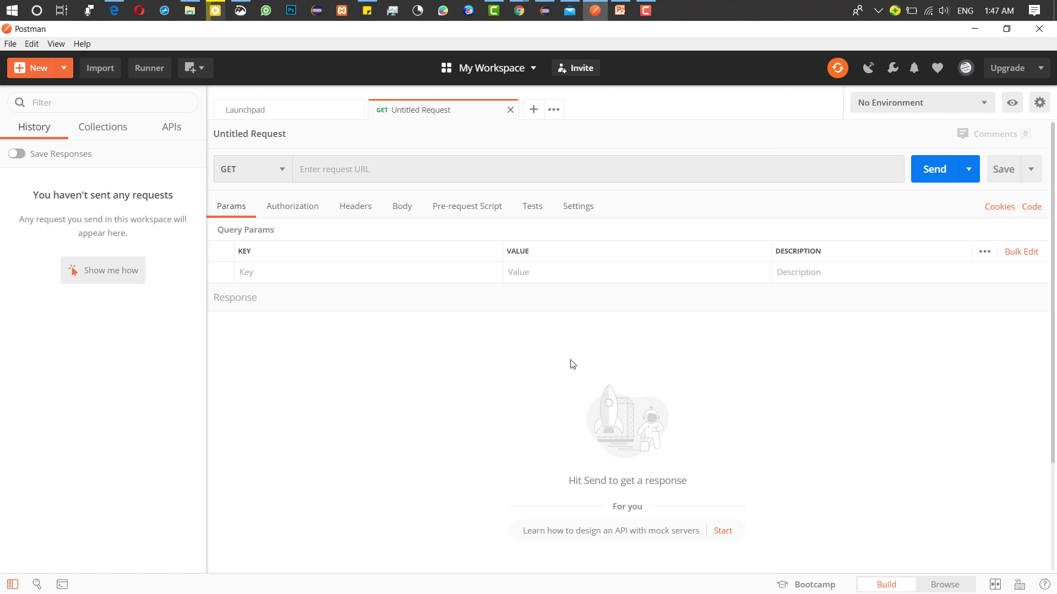
Activate Testing environment and send a GET request to {{url}}.
left_click(984, 108)
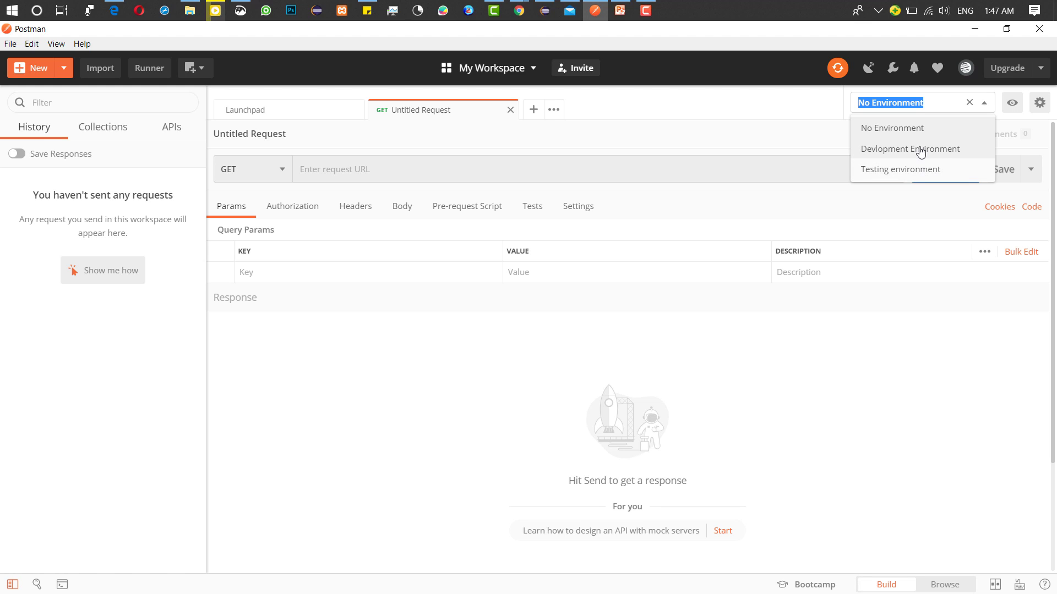
left_click(921, 168)
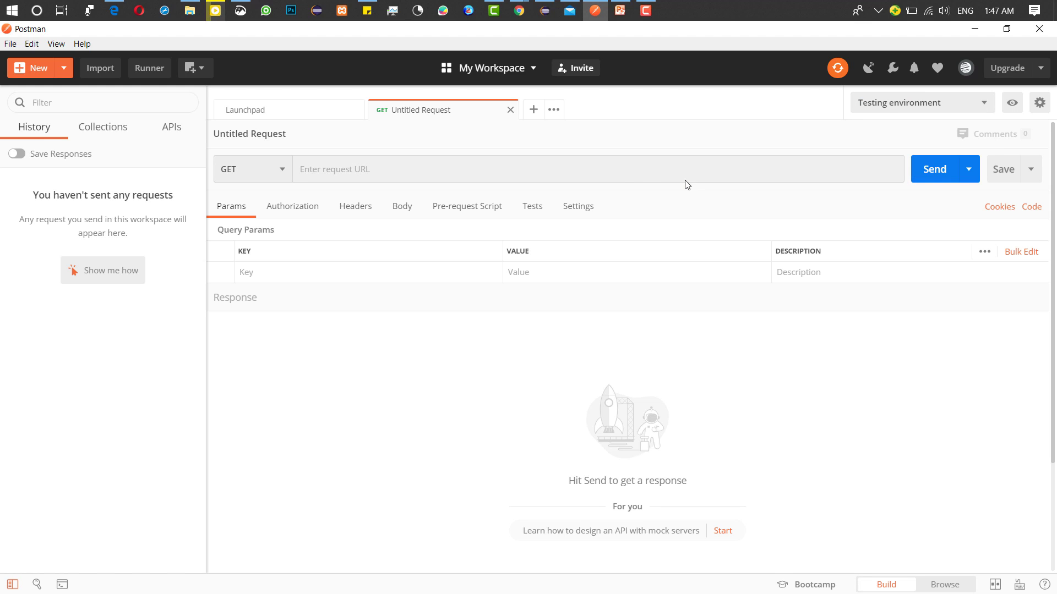
left_click(391, 178)
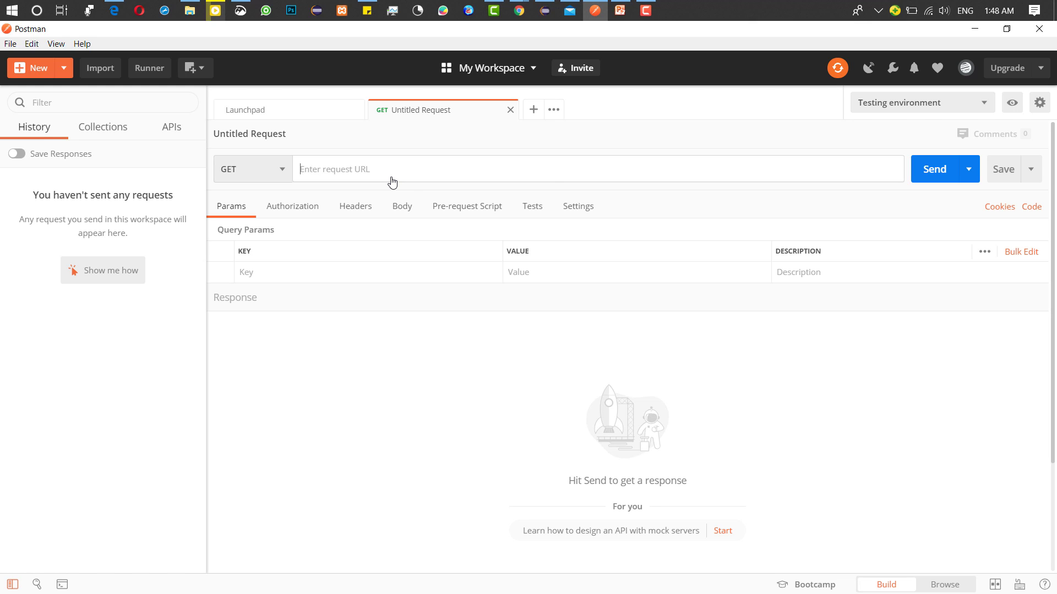
type("{{url")
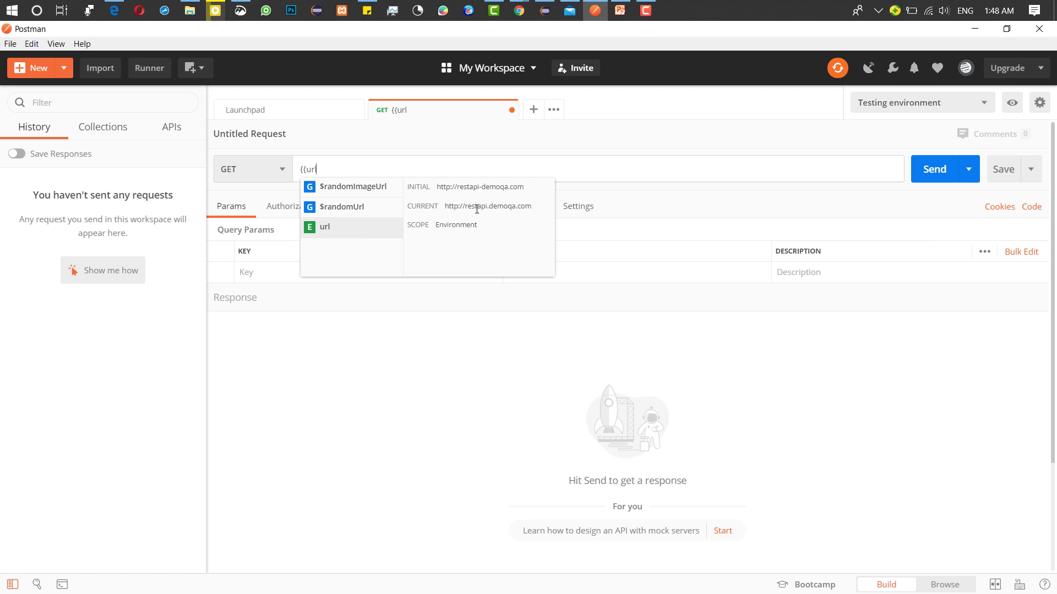
left_click(329, 236)
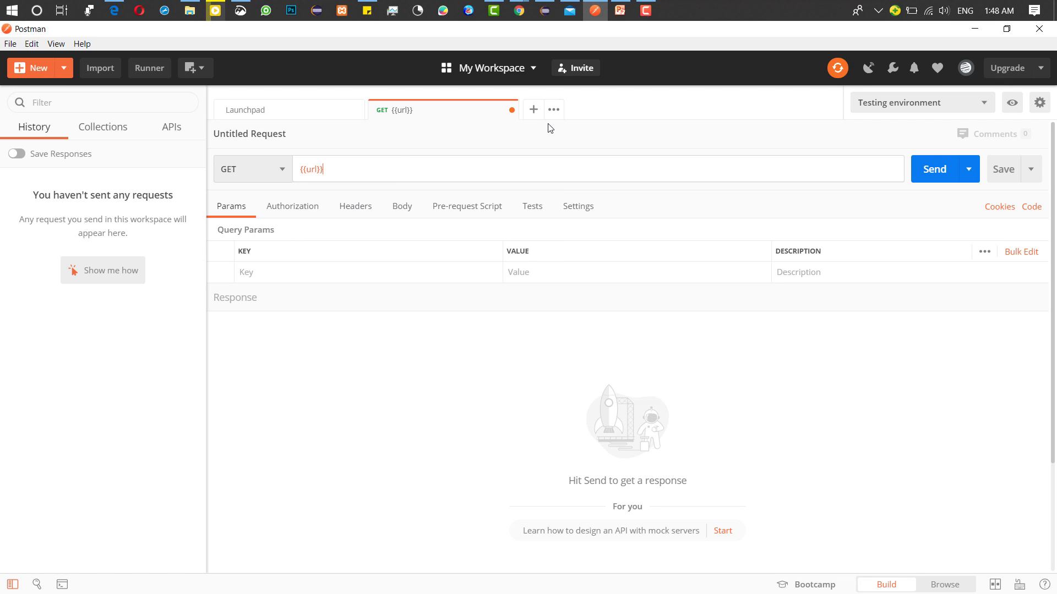
left_click(925, 166)
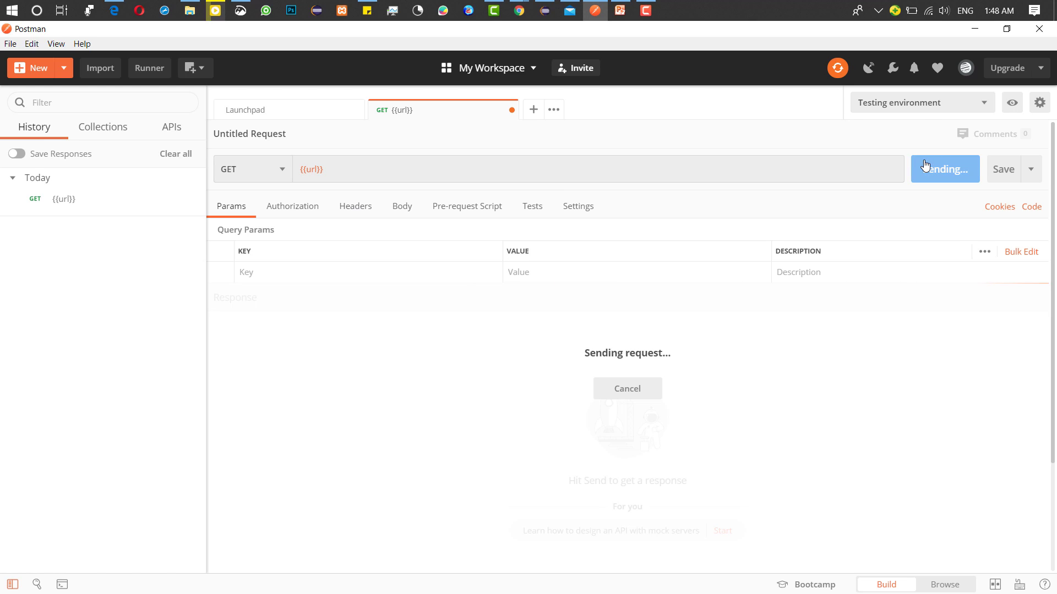
Extend the request URL to {{url}}/utilities/weather/city/london and send the request.
left_click(392, 174)
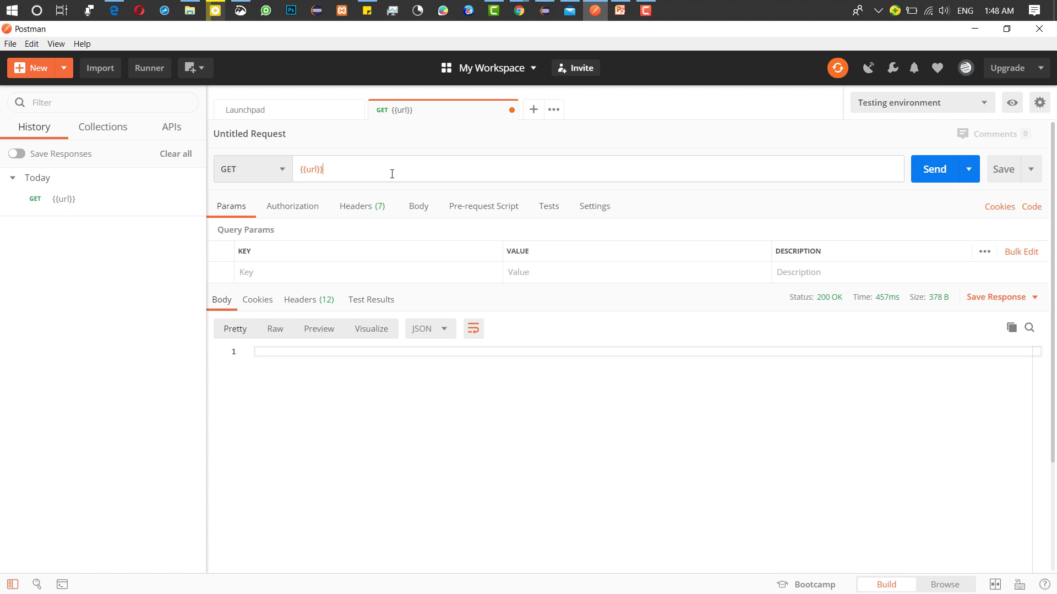
type("/utilities/weat")
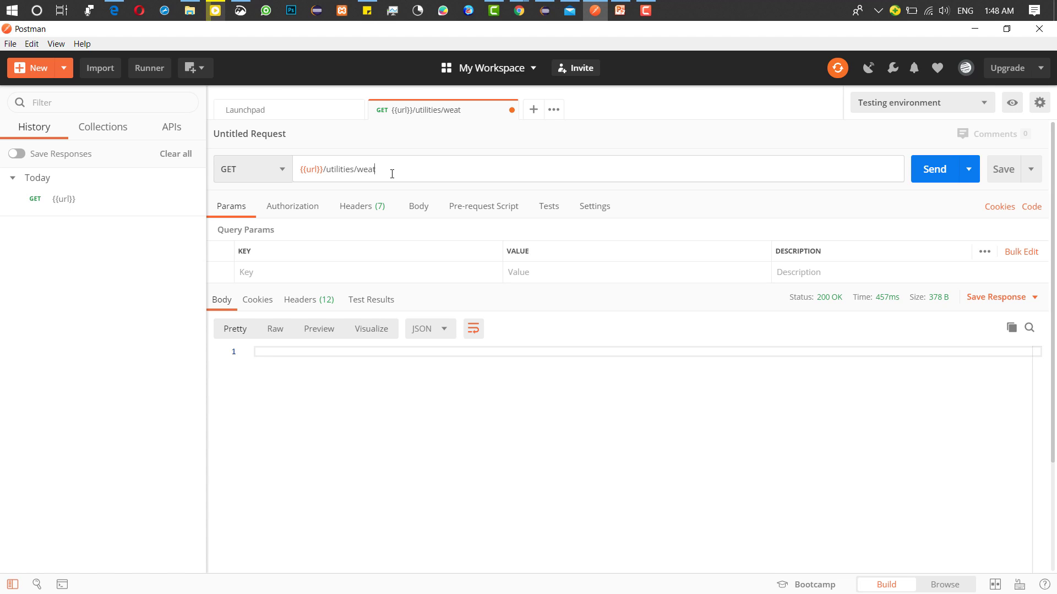
type("her/city/london")
left_click(944, 168)
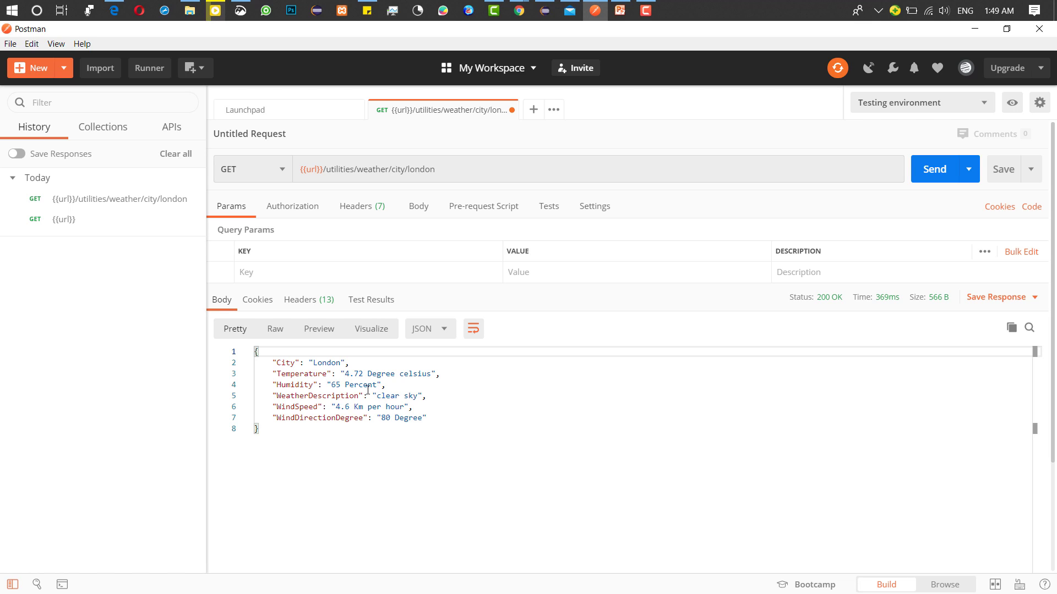
Check the url variable's current value in the quick look for Testing environment.
mouse_move(308, 167)
left_click(958, 105)
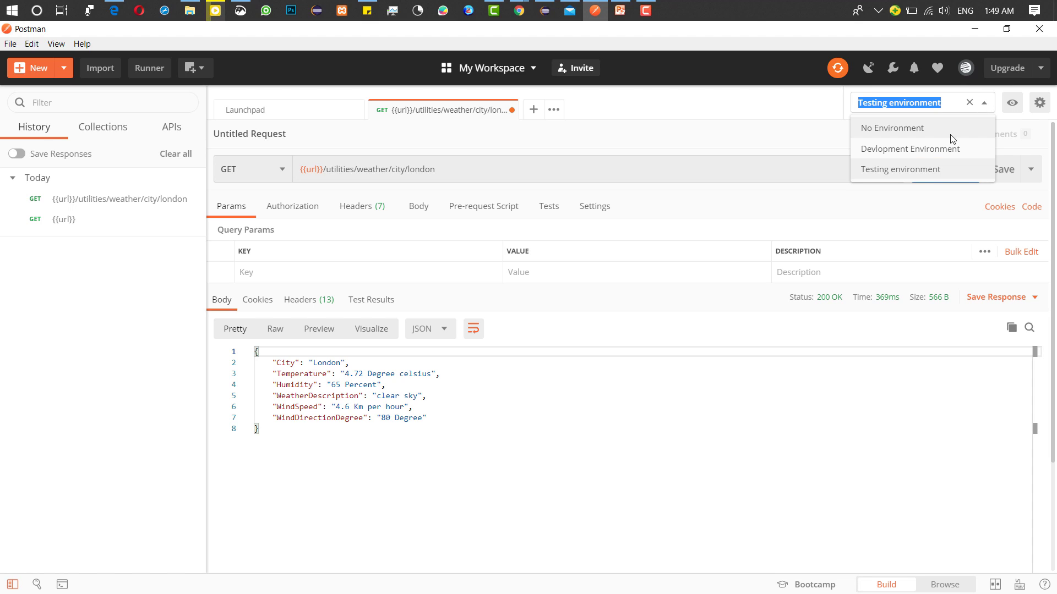
left_click(916, 172)
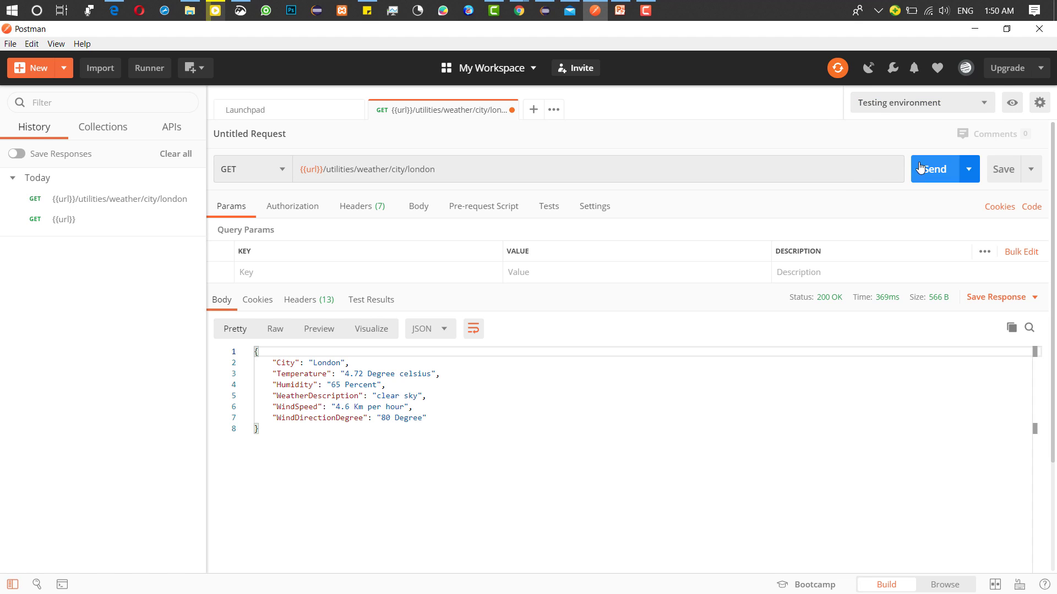
left_click(1014, 103)
left_click(968, 180)
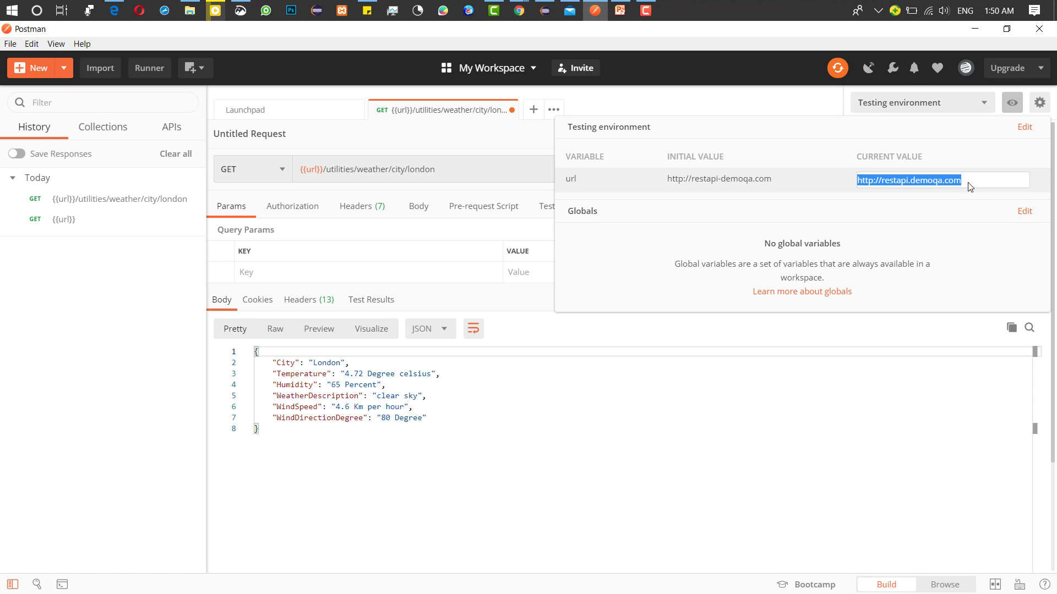
left_click(674, 407)
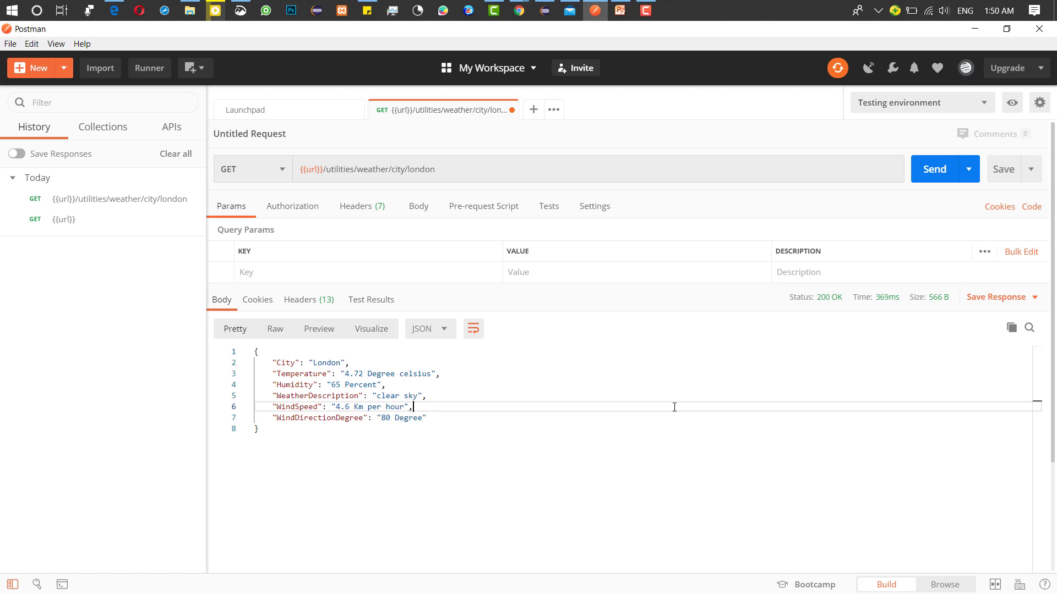
Set the active environment to No Environment, replace the request URL with {{url}} and send the request.
left_click(987, 102)
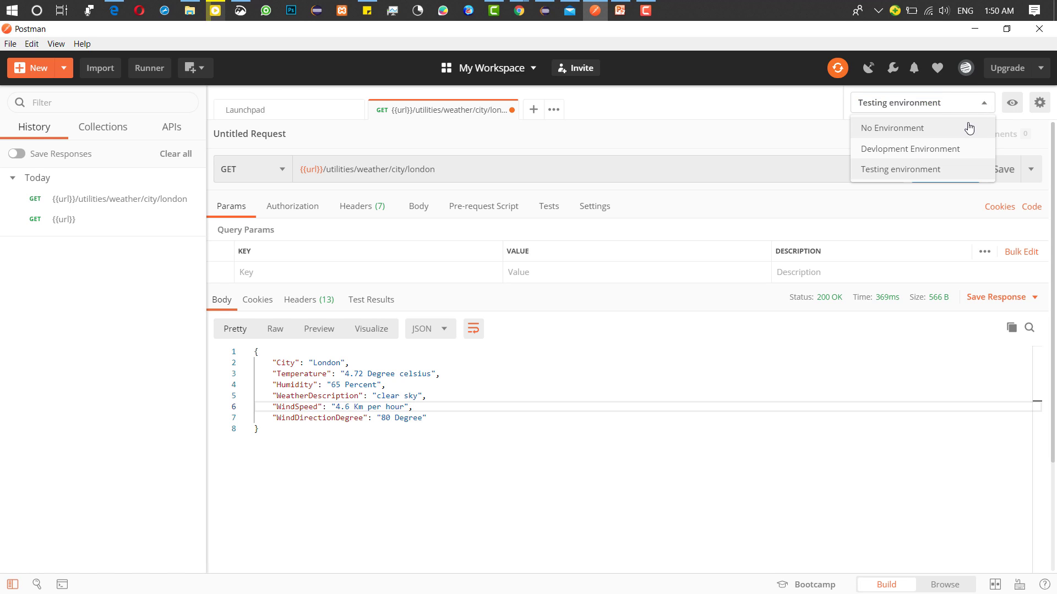
left_click(941, 129)
left_click(768, 169)
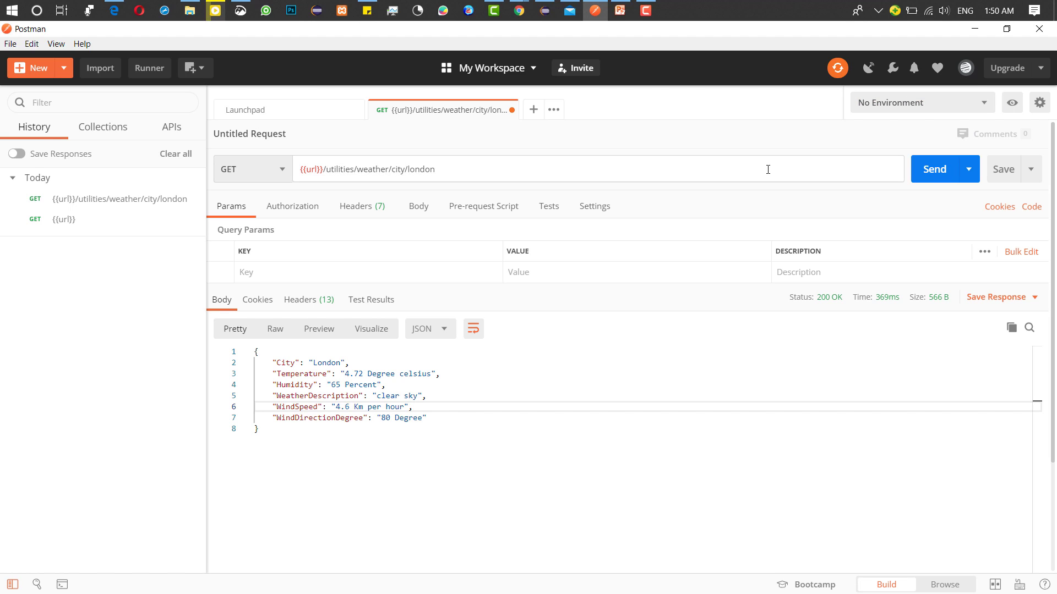
key("ctrl+a")
type("{{ur")
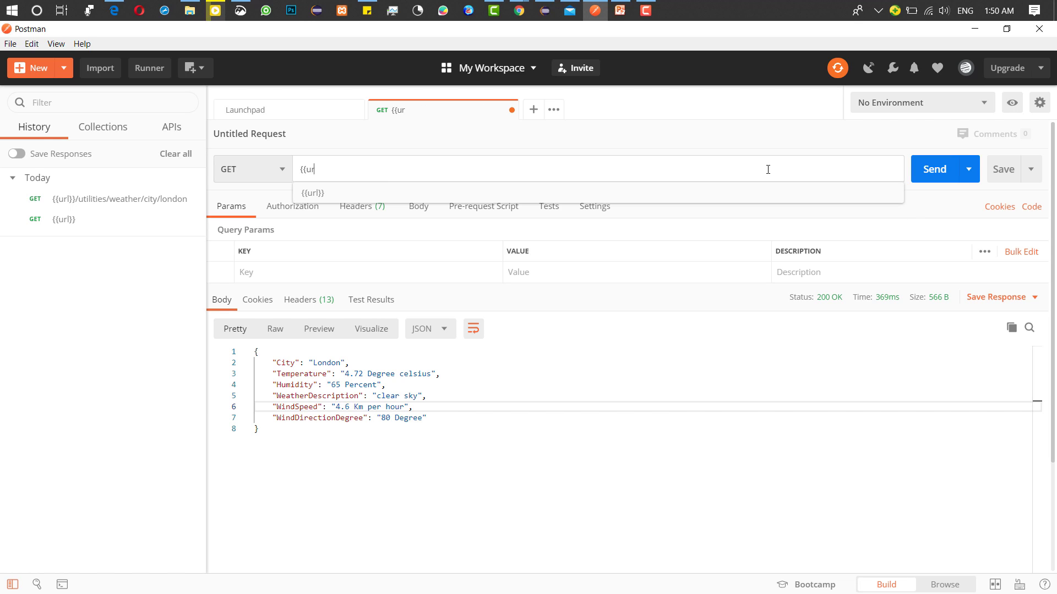
type("l")
key("Down")
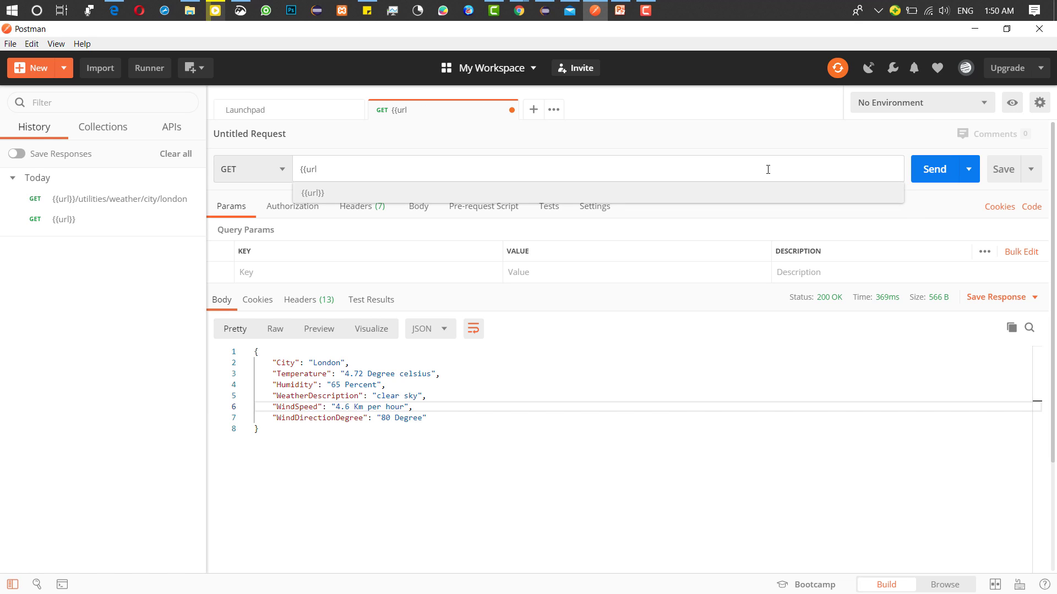
key("Return")
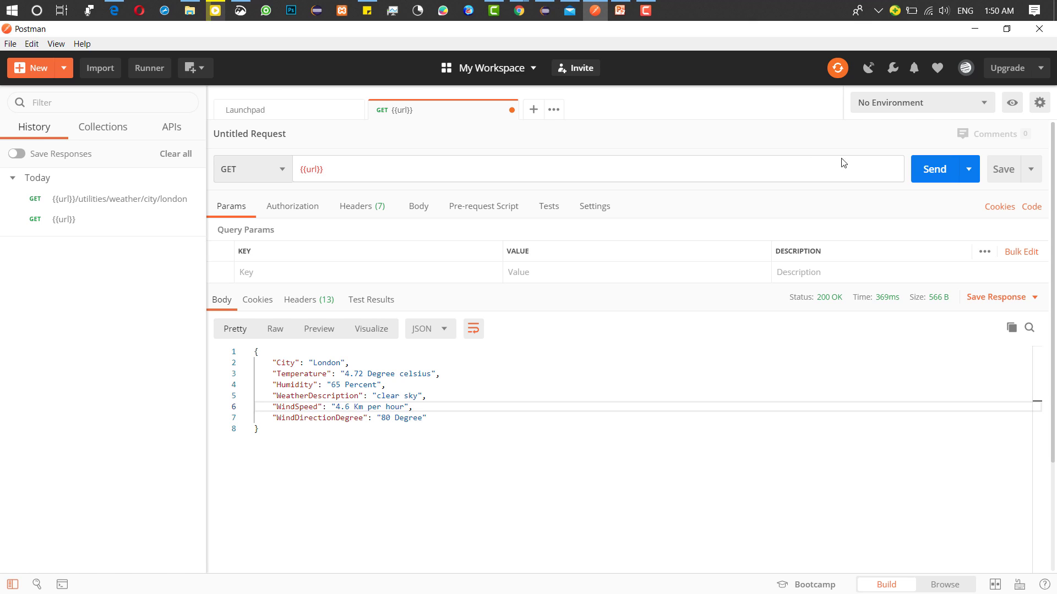
left_click(935, 169)
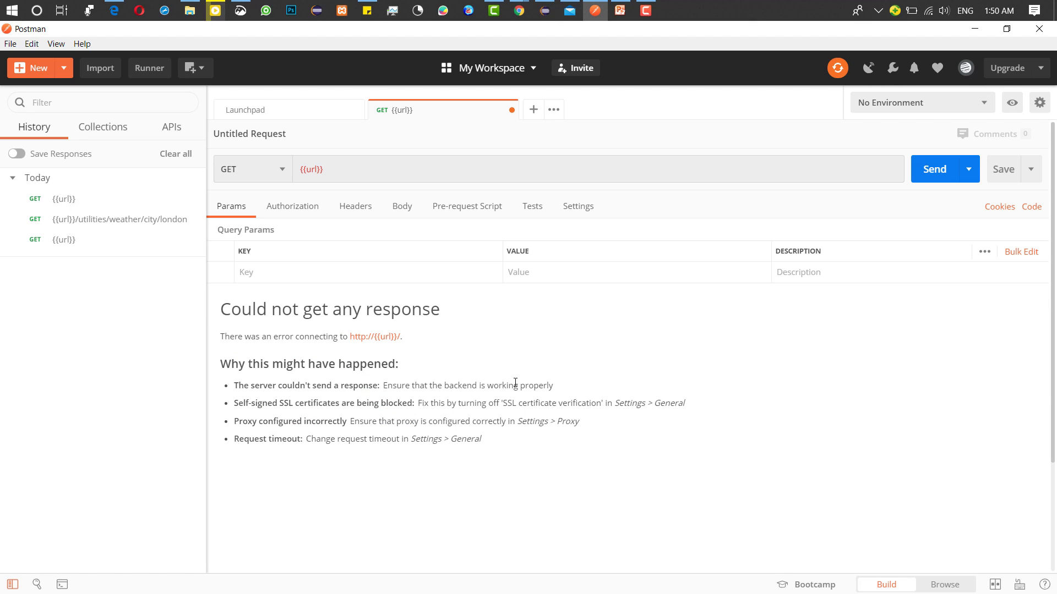
left_click(984, 103)
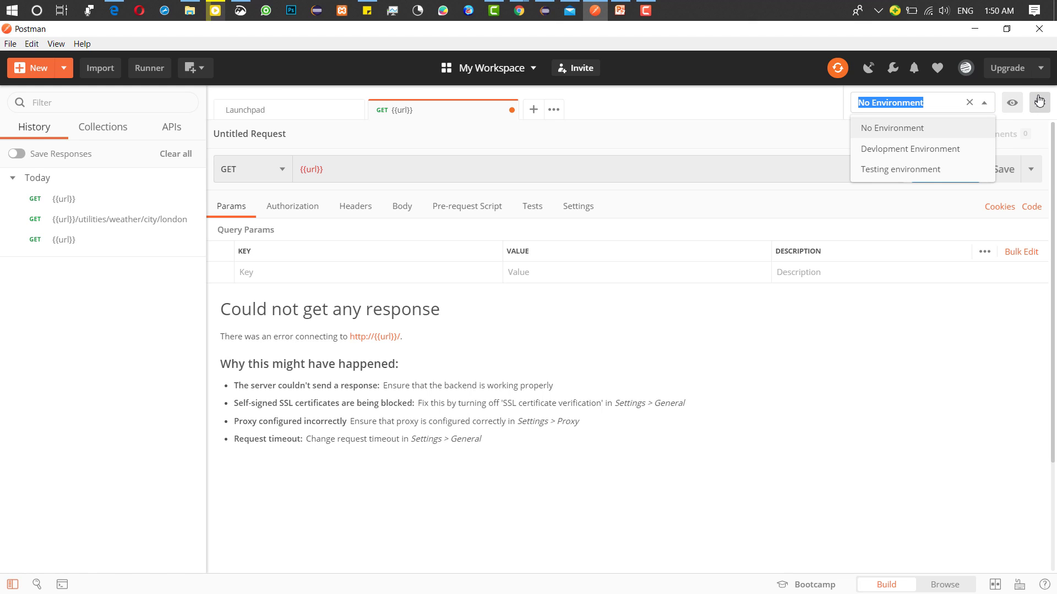
left_click(1013, 103)
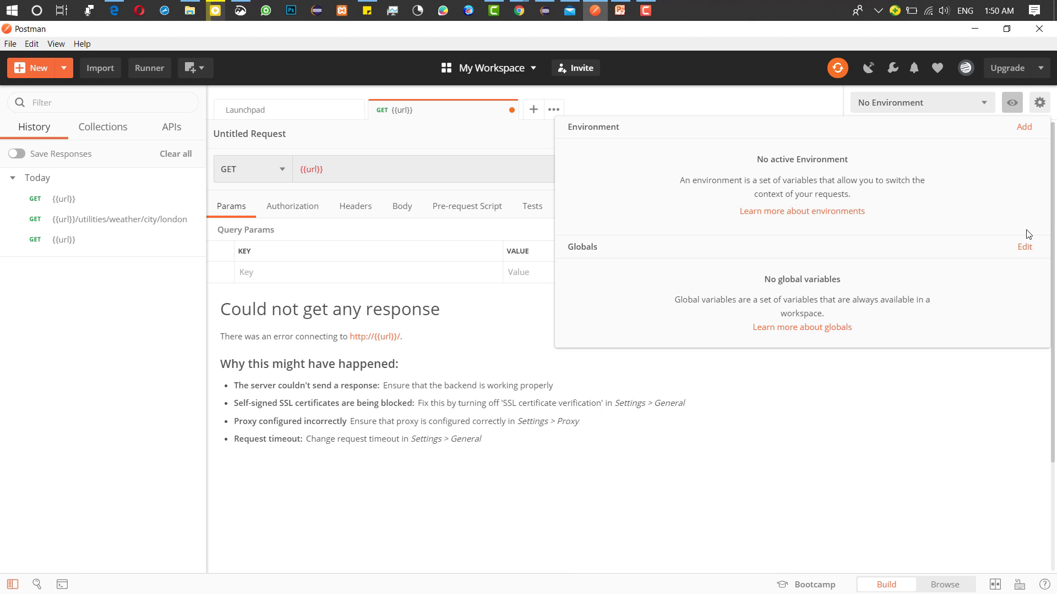
left_click(1025, 246)
left_click(387, 266)
type("url2")
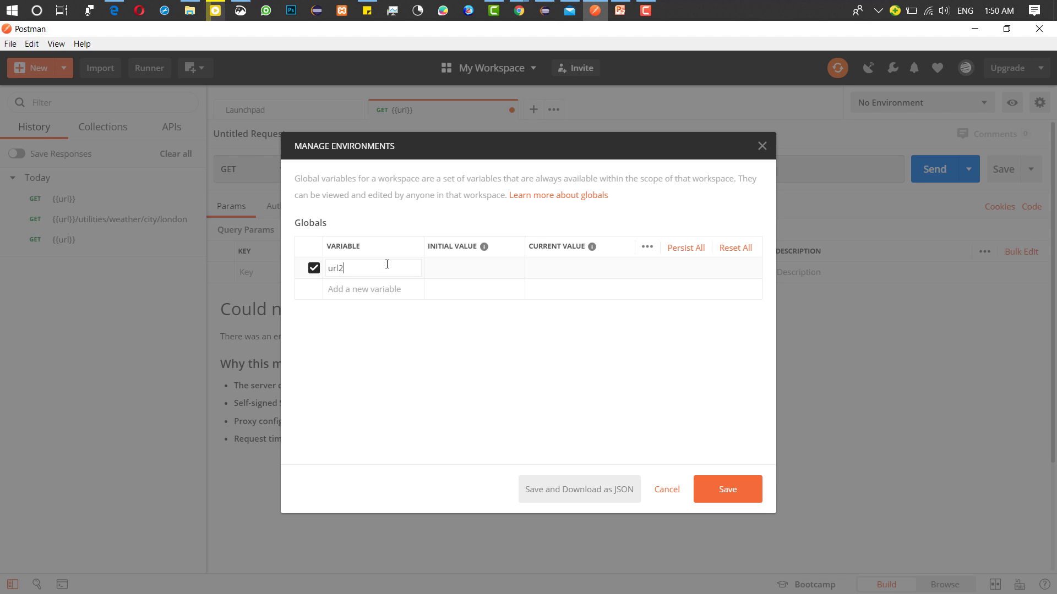
left_click(480, 276)
type("http://google.com")
left_click(724, 490)
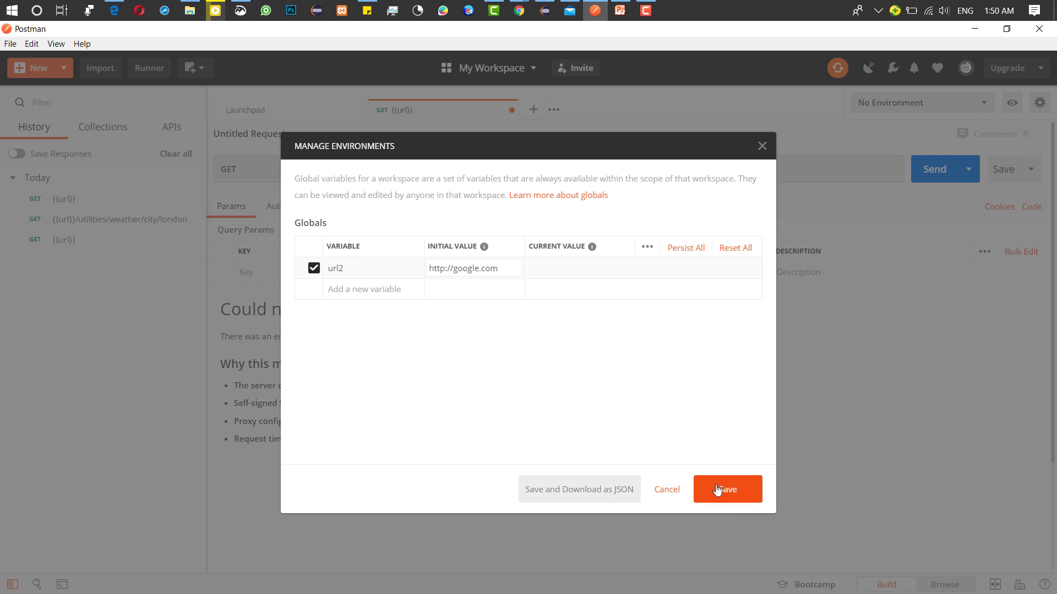
Replace the request URL with {{url2}} and clear the URL again.
type("{{url2}}")
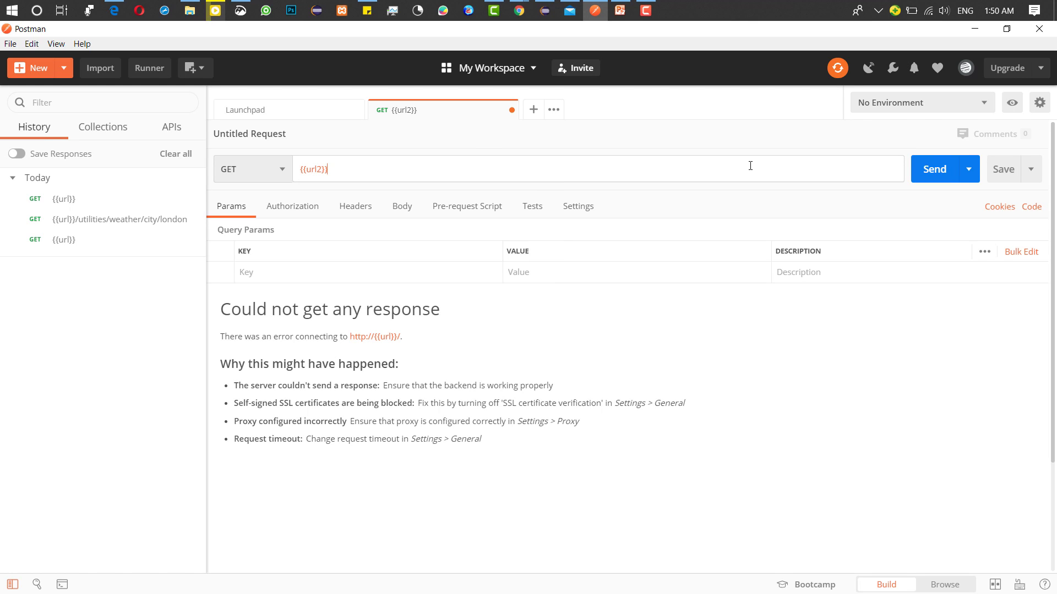
key("ctrl+a")
key("BackSpace")
Set the active environment to Testing environment.
left_click(980, 110)
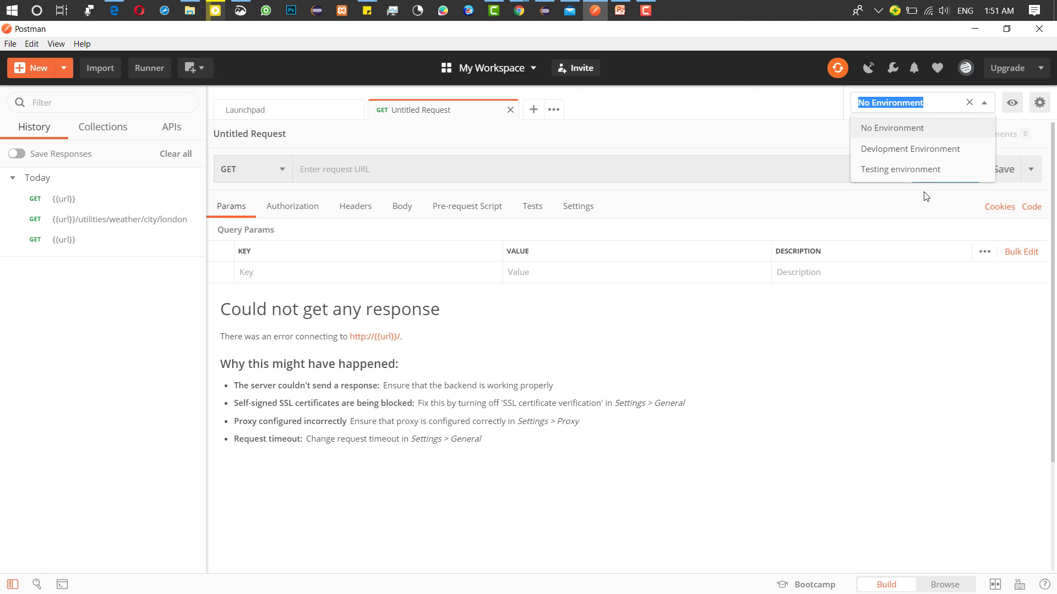
left_click(916, 169)
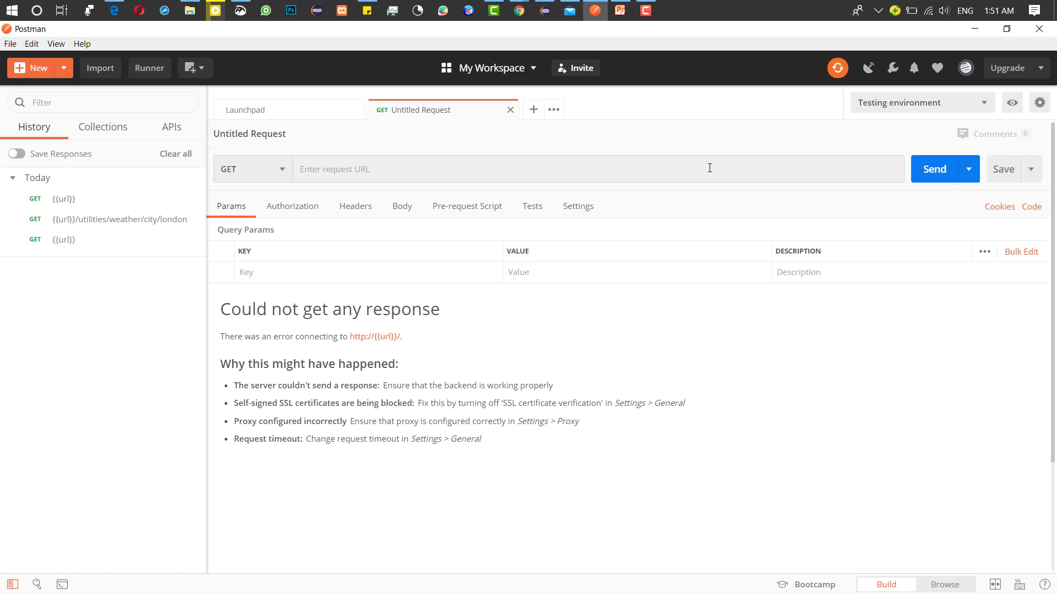
left_click(709, 167)
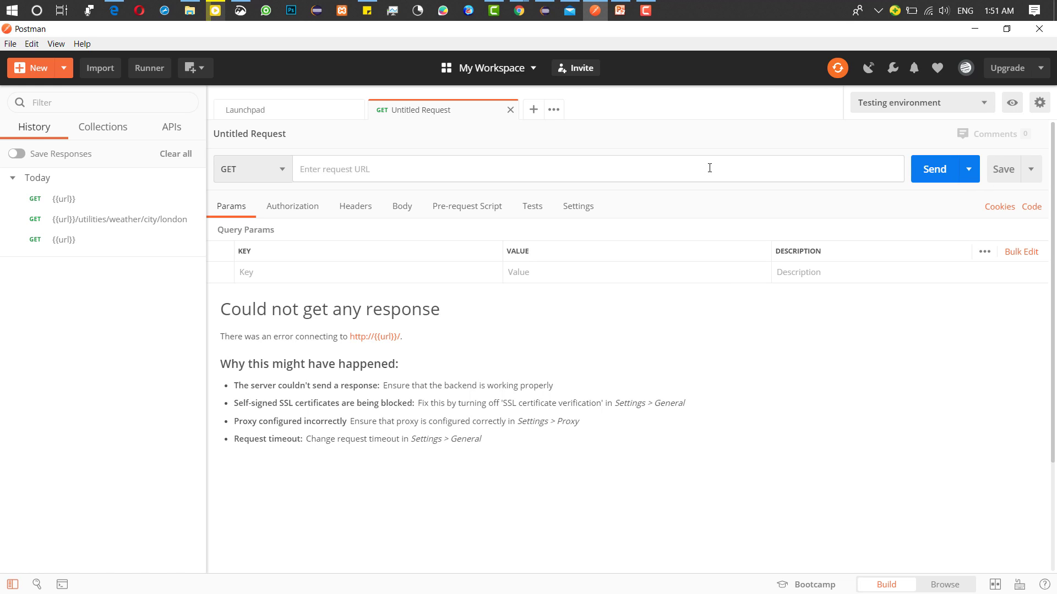
left_click(986, 104)
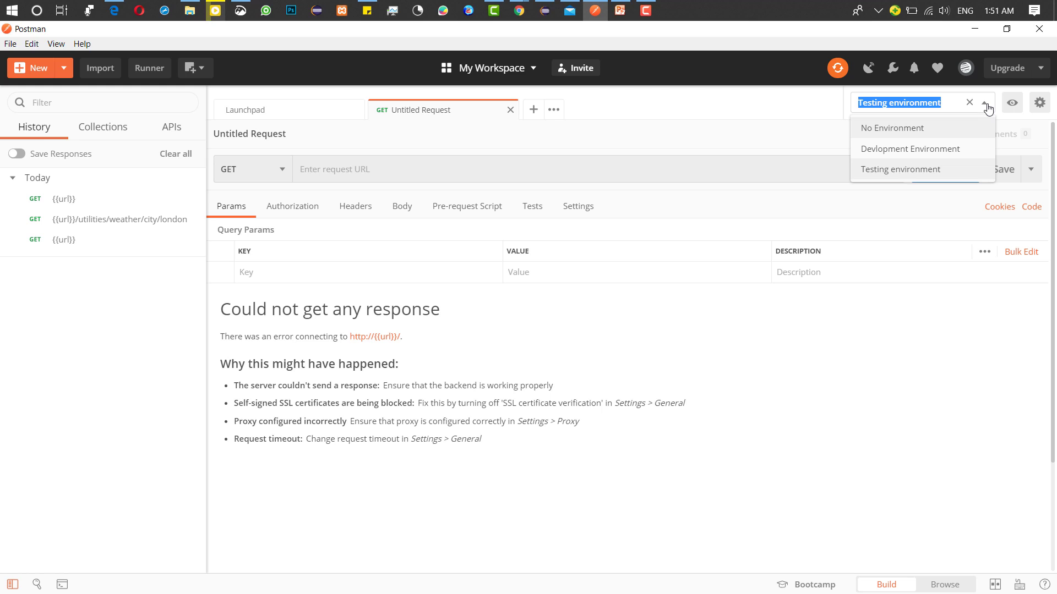
left_click(1012, 102)
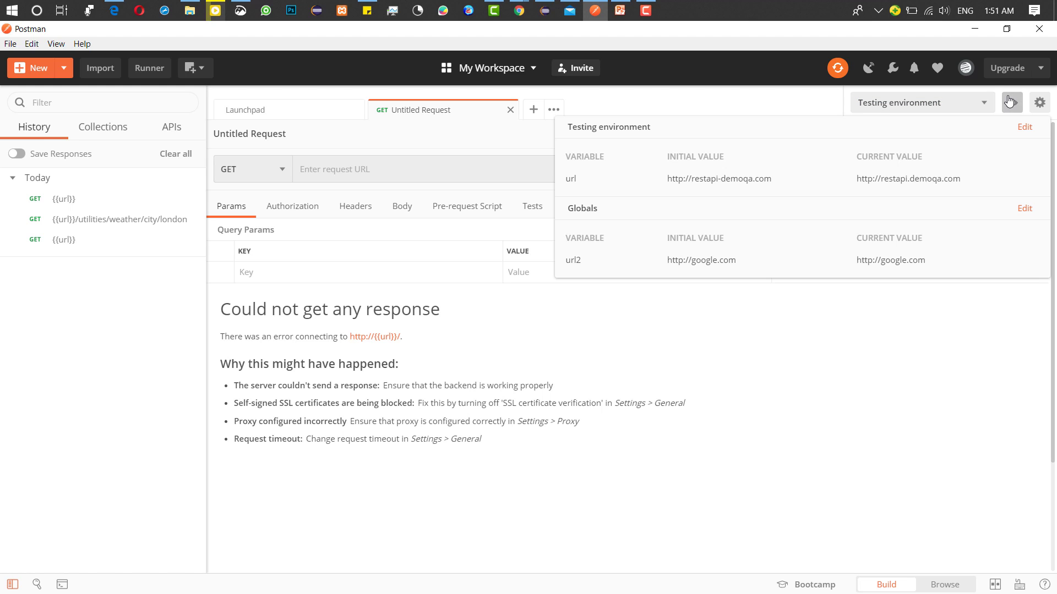
left_click(1024, 210)
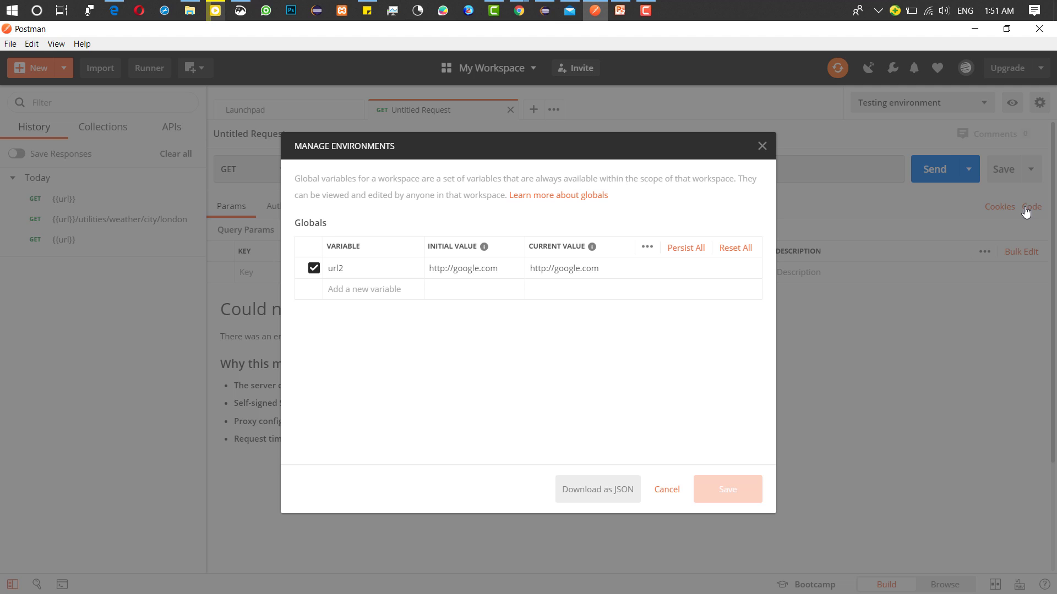
left_click(371, 287)
type("url")
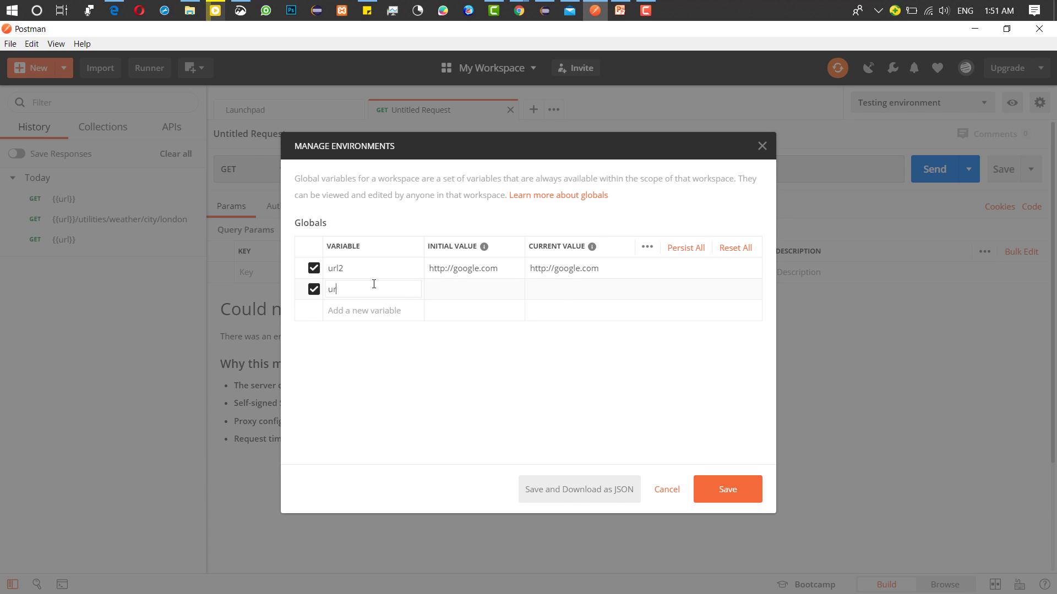
left_click(474, 286)
type("http://yahoo.com")
left_click(728, 489)
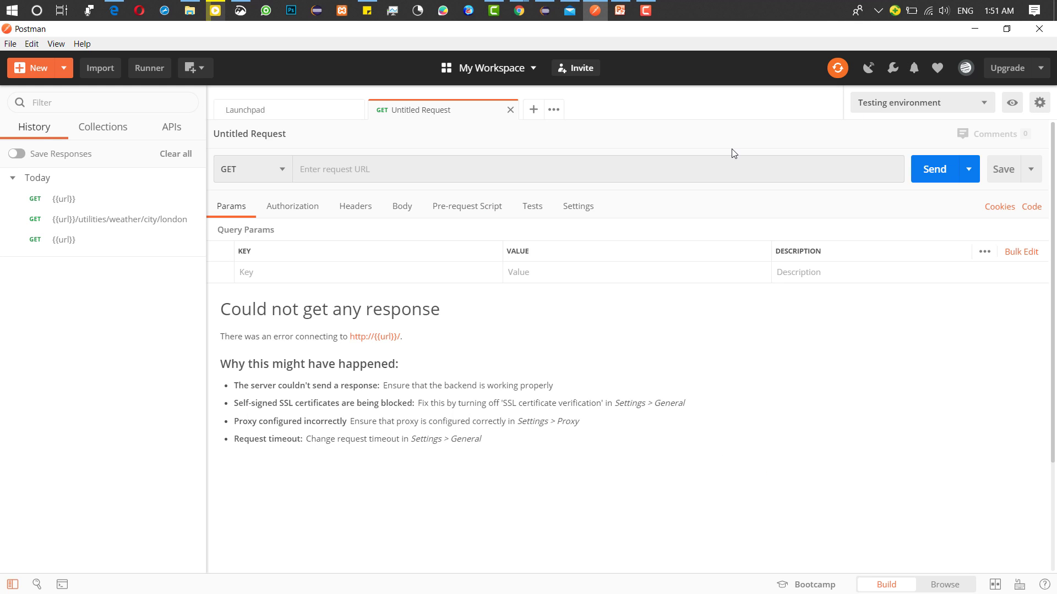
Enter {{url in the request URL and compare the suggested global and environment url variables.
left_click(609, 165)
type("{{url")
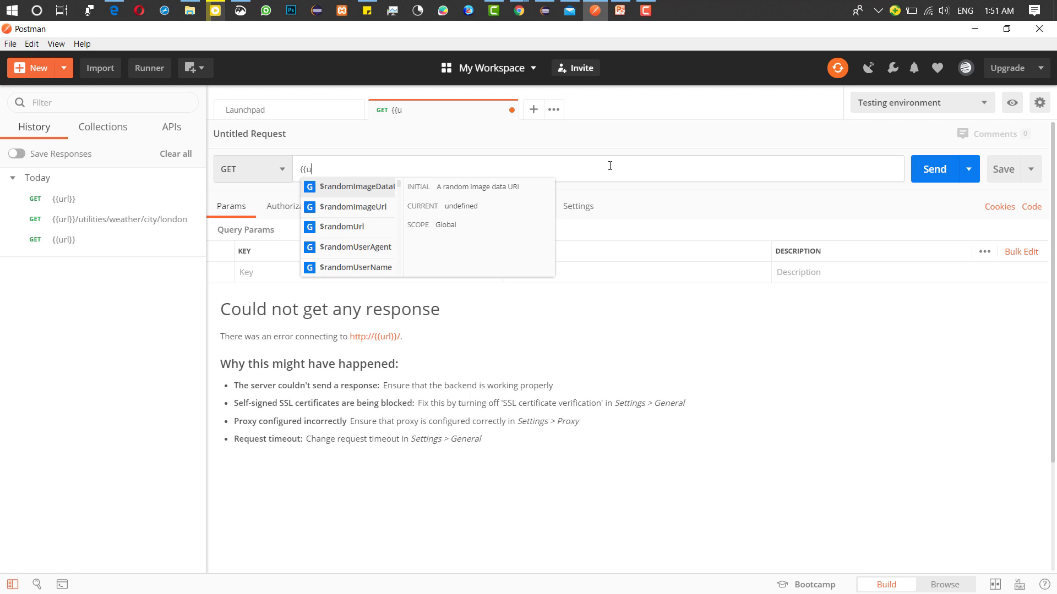
key("Down")
key("Down")
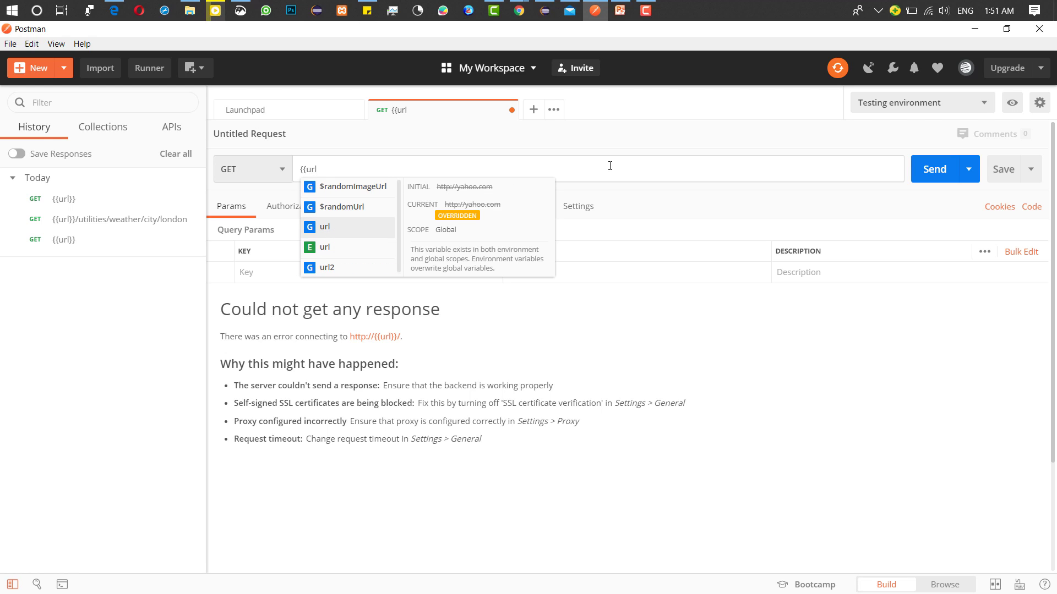
key("Down")
key("Up")
key("Down")
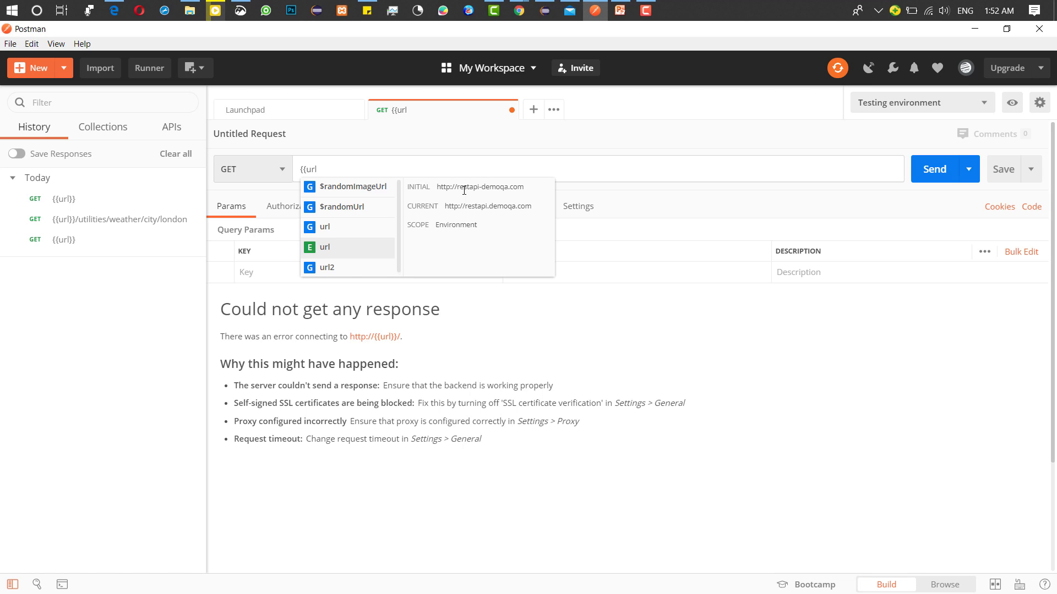
left_click(593, 372)
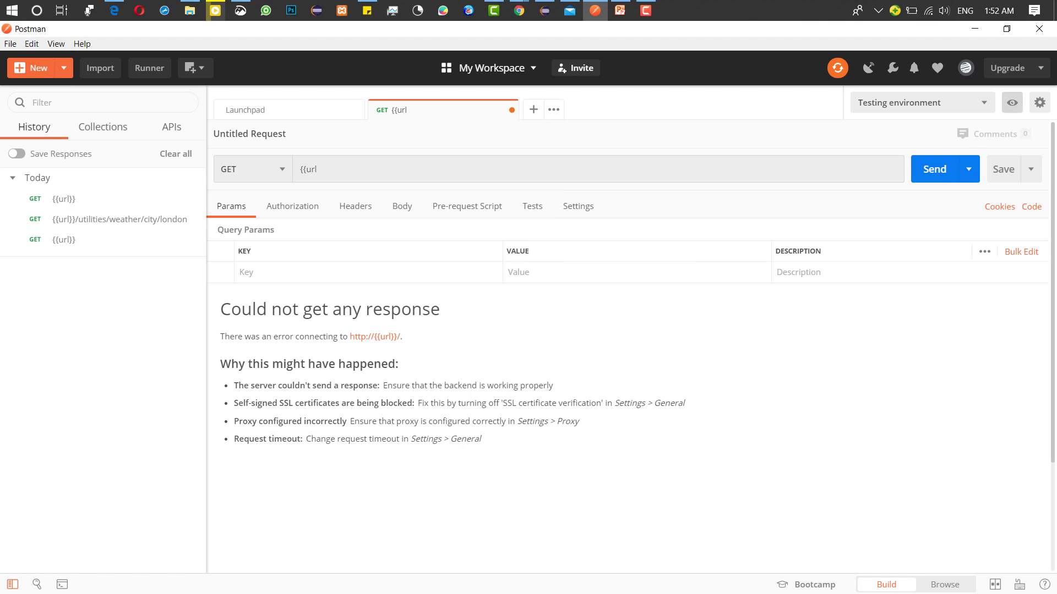
Delete the Testing environment from the managed environments.
left_click(1038, 103)
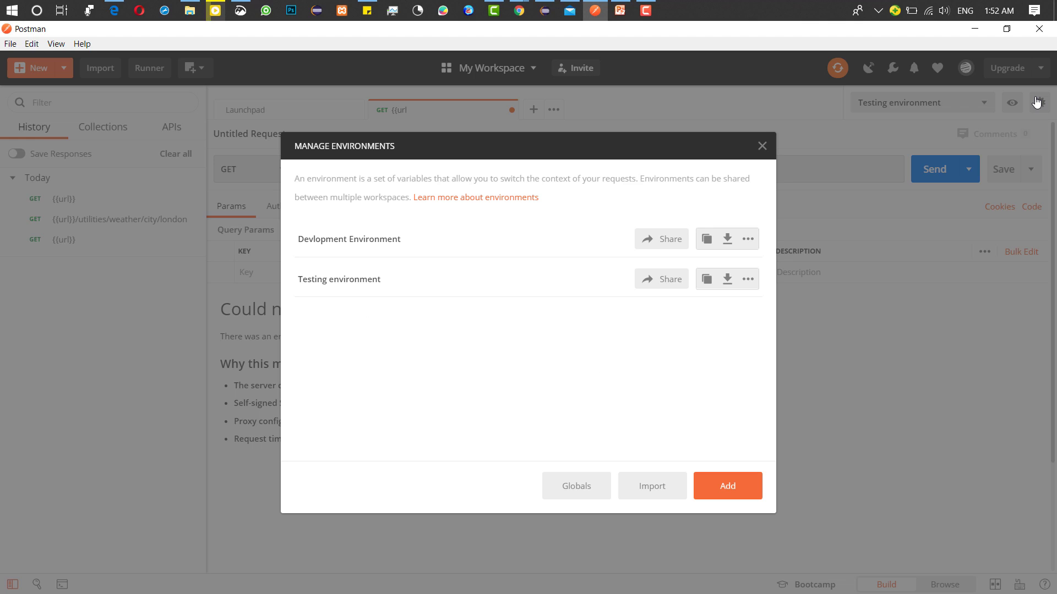
left_click(748, 280)
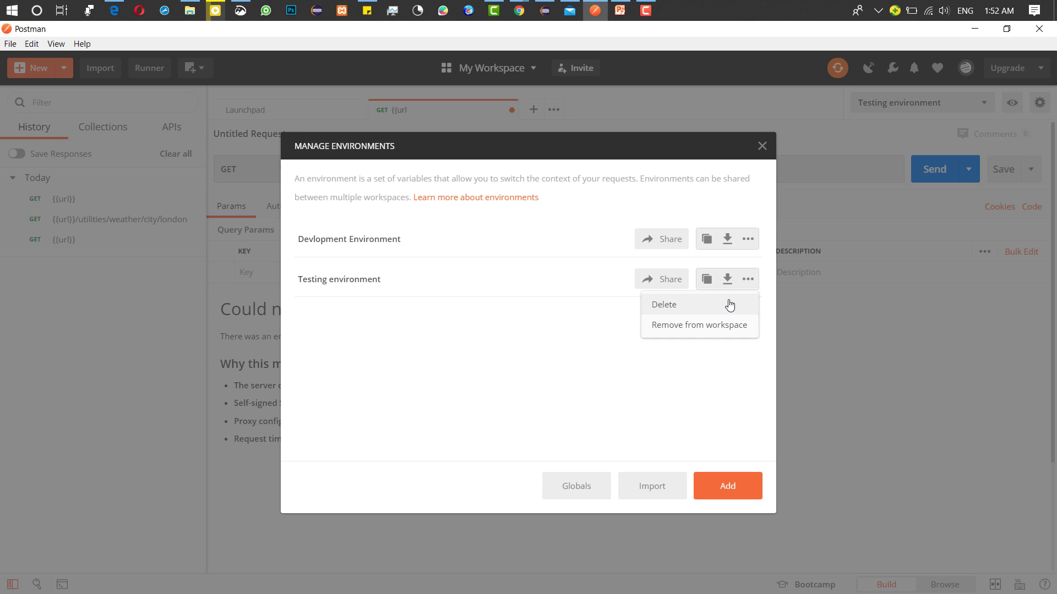
left_click(729, 303)
left_click(655, 361)
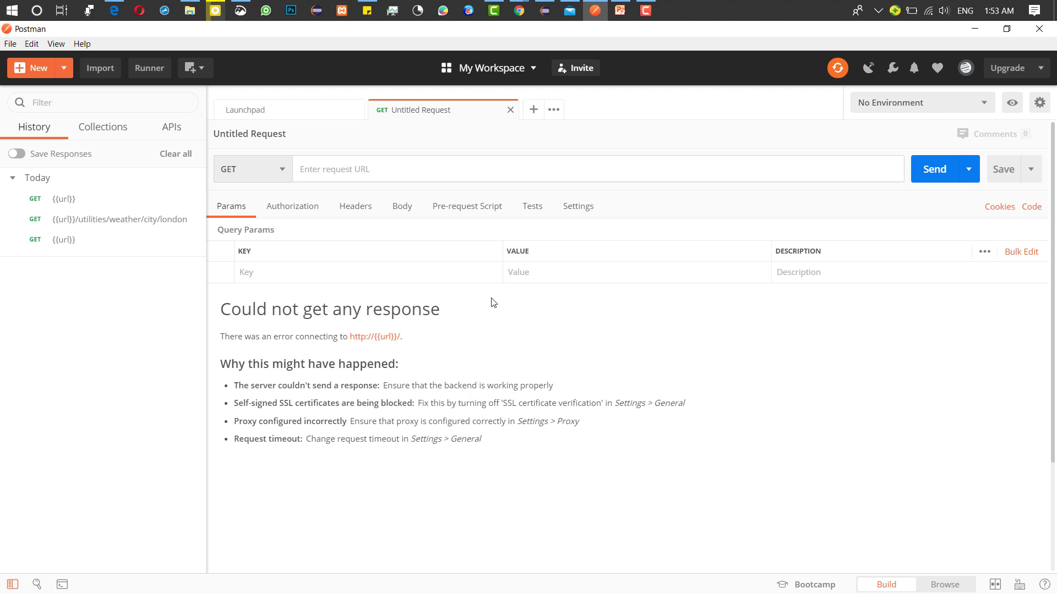
type("http:/")
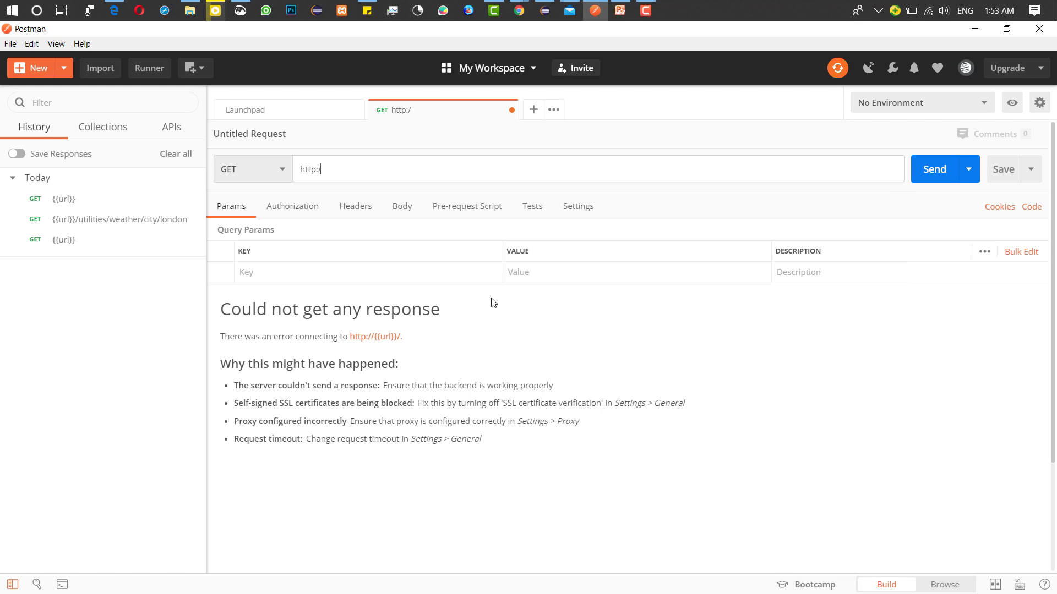
type("/restapi-demoqa.com")
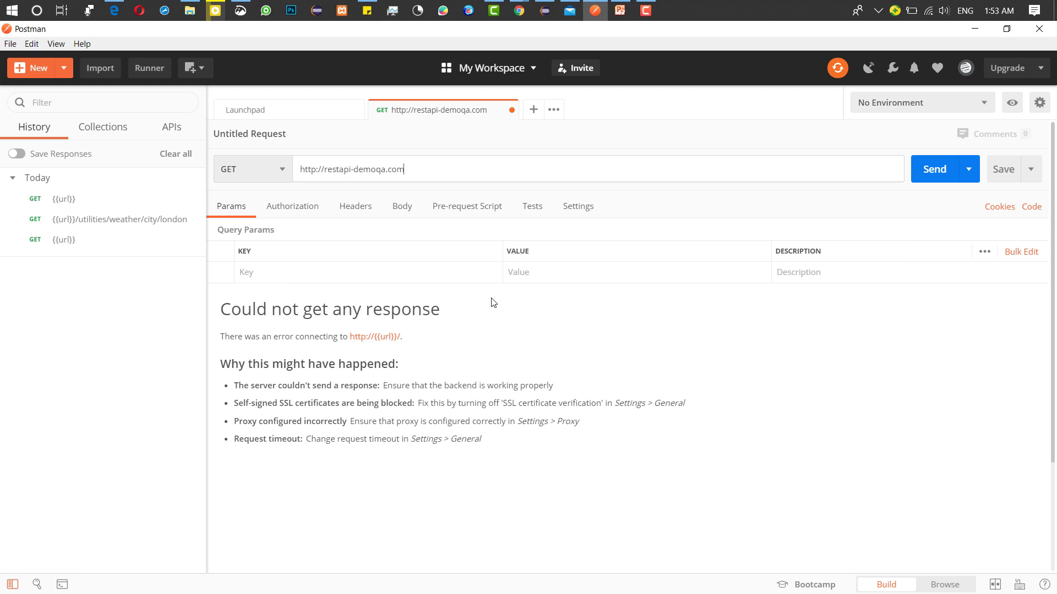
key("ctrl+a")
type("{{url}}")
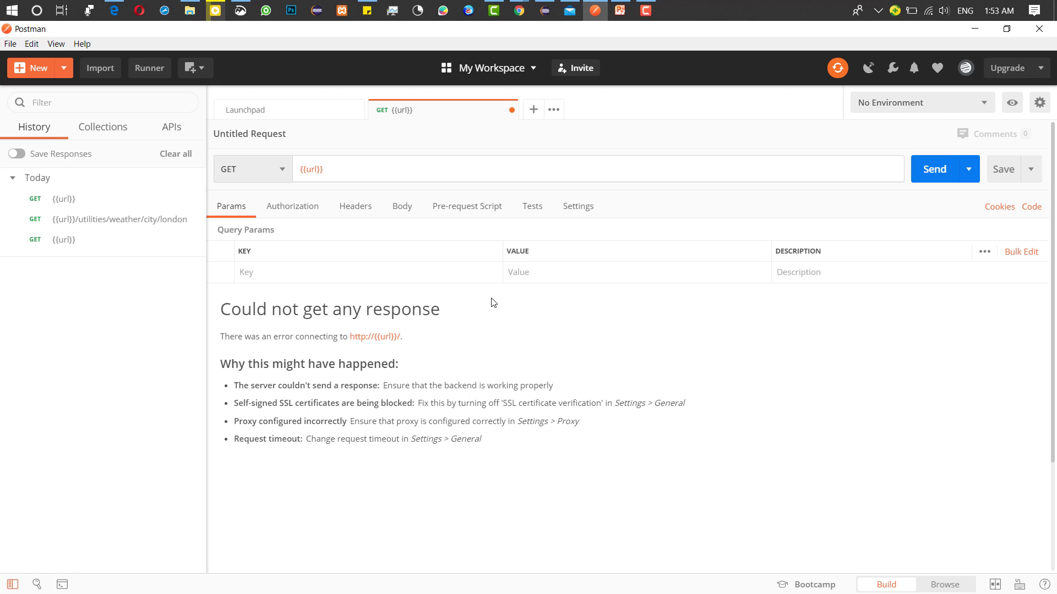
key("ctrl+a")
key("BackSpace")
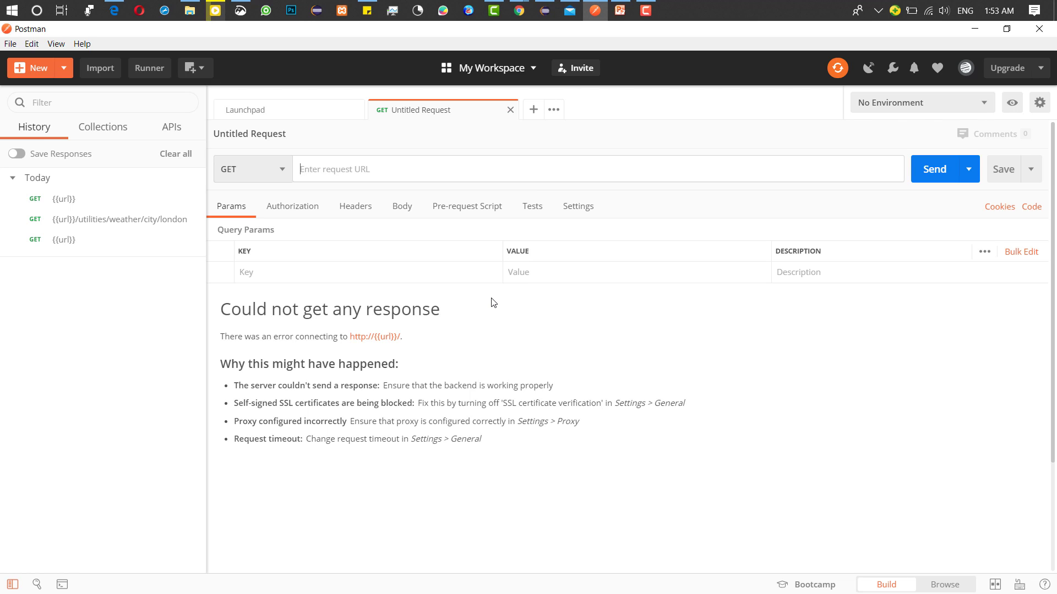